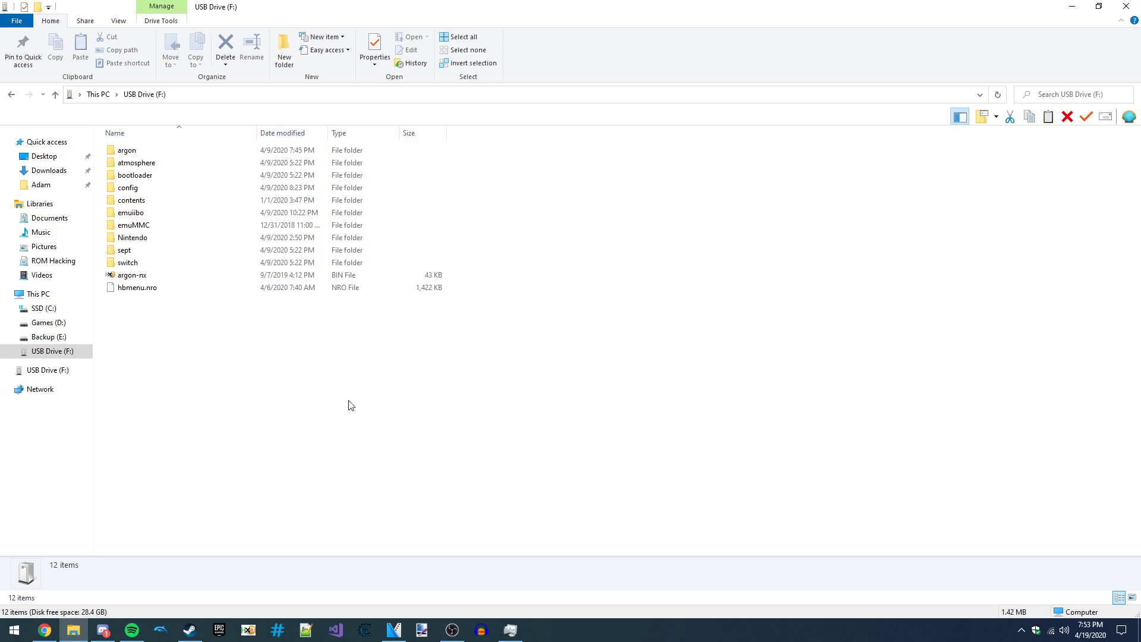
# - Download EdiZon.nro from the GitHub Snapshot Build release, then return to the USB drive window
pyautogui.click(45, 630)
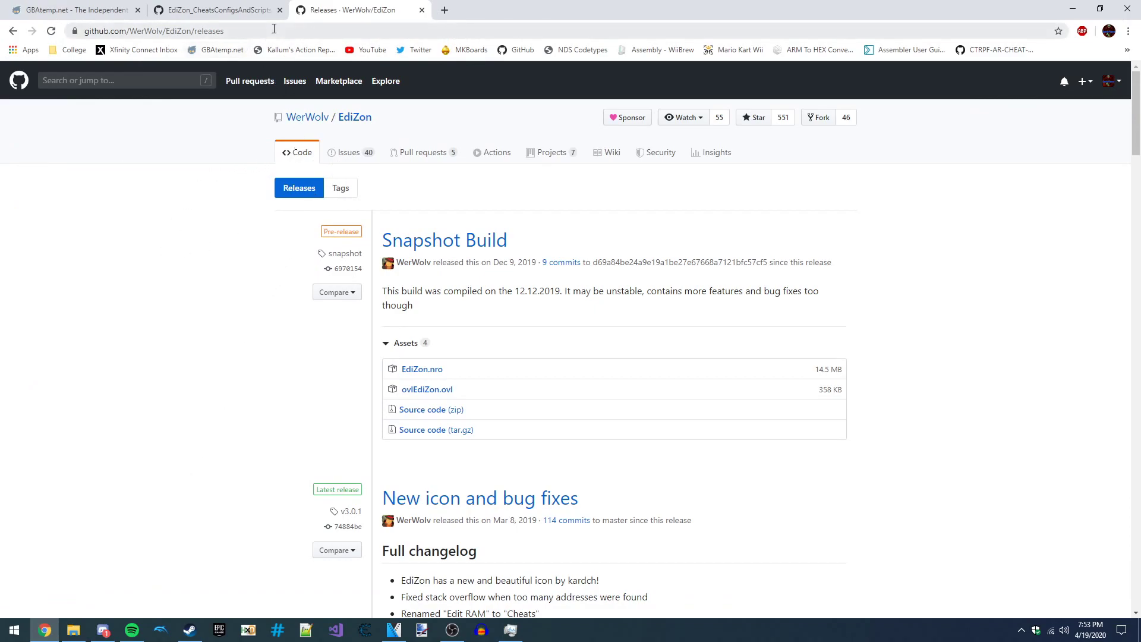
pyautogui.click(214, 31)
pyautogui.click(138, 231)
pyautogui.click(427, 371)
pyautogui.moveTo(461, 378); pyautogui.dragTo(440, 371)
pyautogui.click(421, 378)
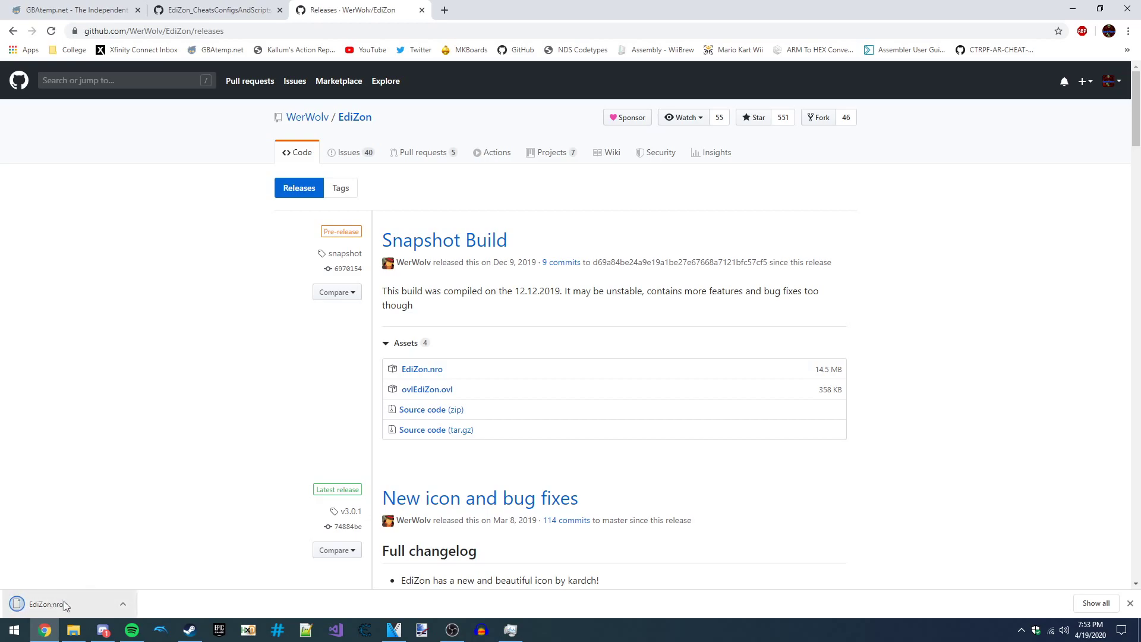
pyautogui.click(84, 629)
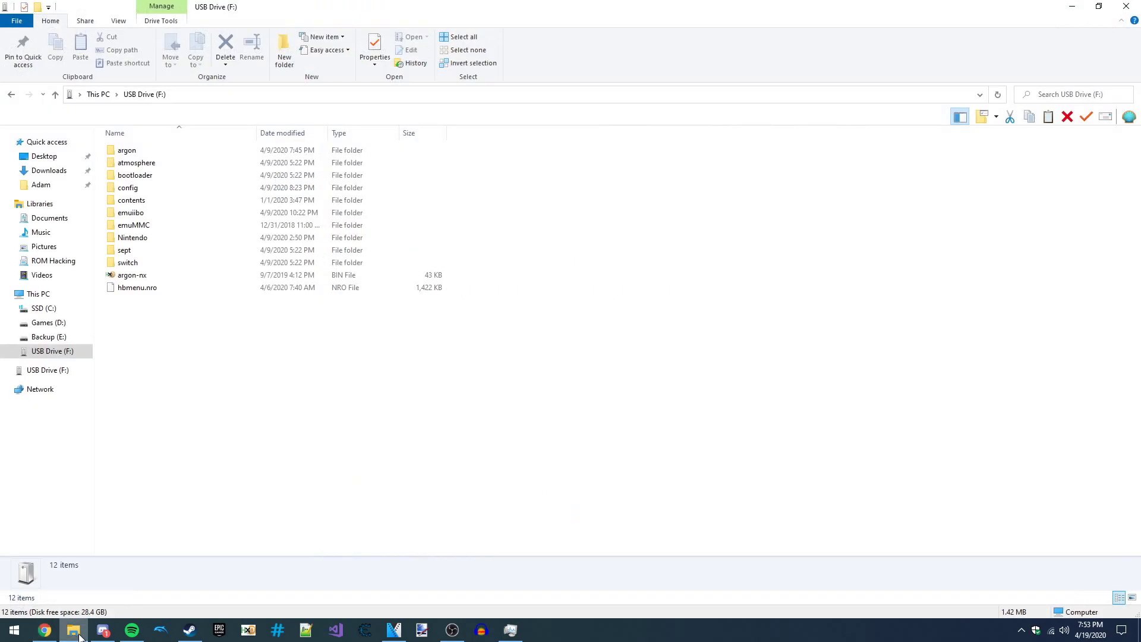
# - Copy the downloaded EdiZon.nro into the switch folder, replacing the existing copy
pyautogui.doubleClick(148, 268)
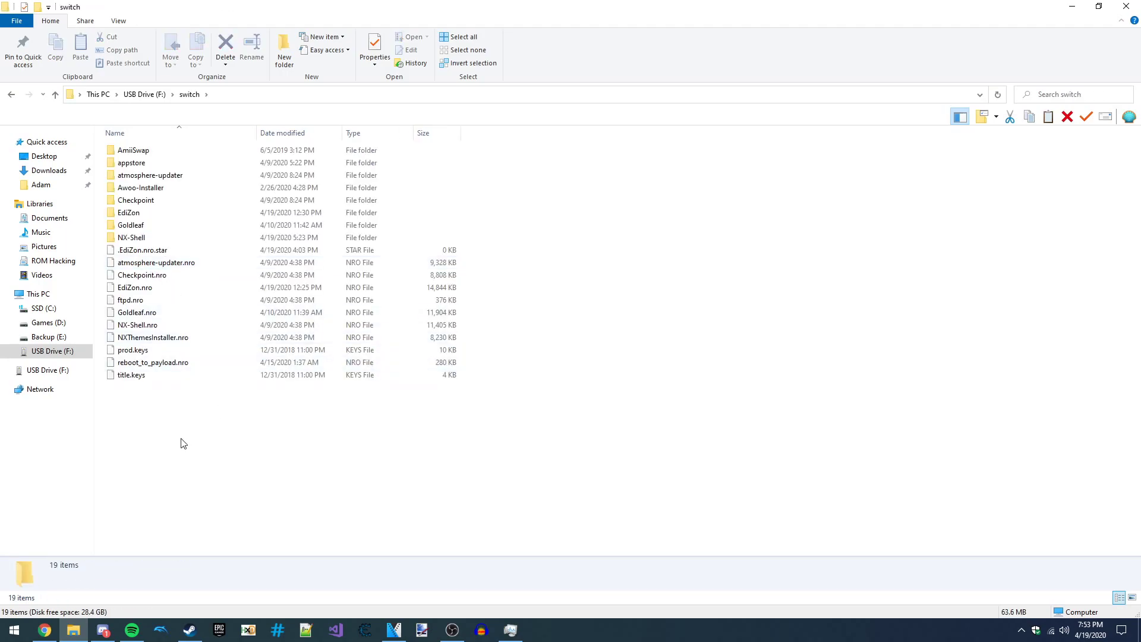
pyautogui.click(45, 630)
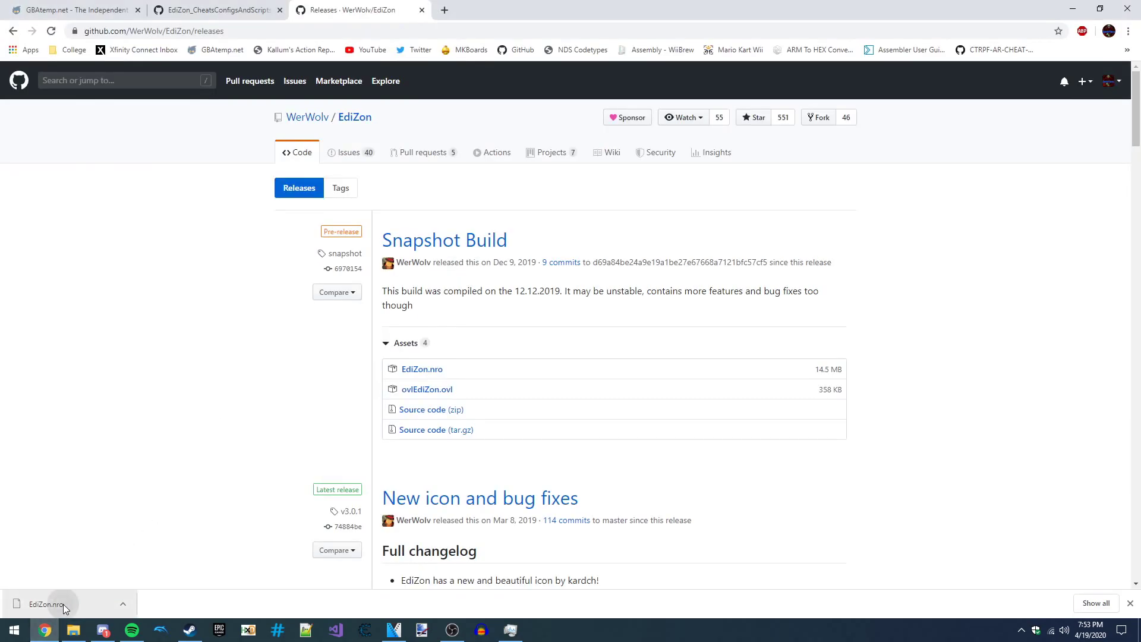
pyautogui.moveTo(63, 604); pyautogui.dragTo(176, 400)
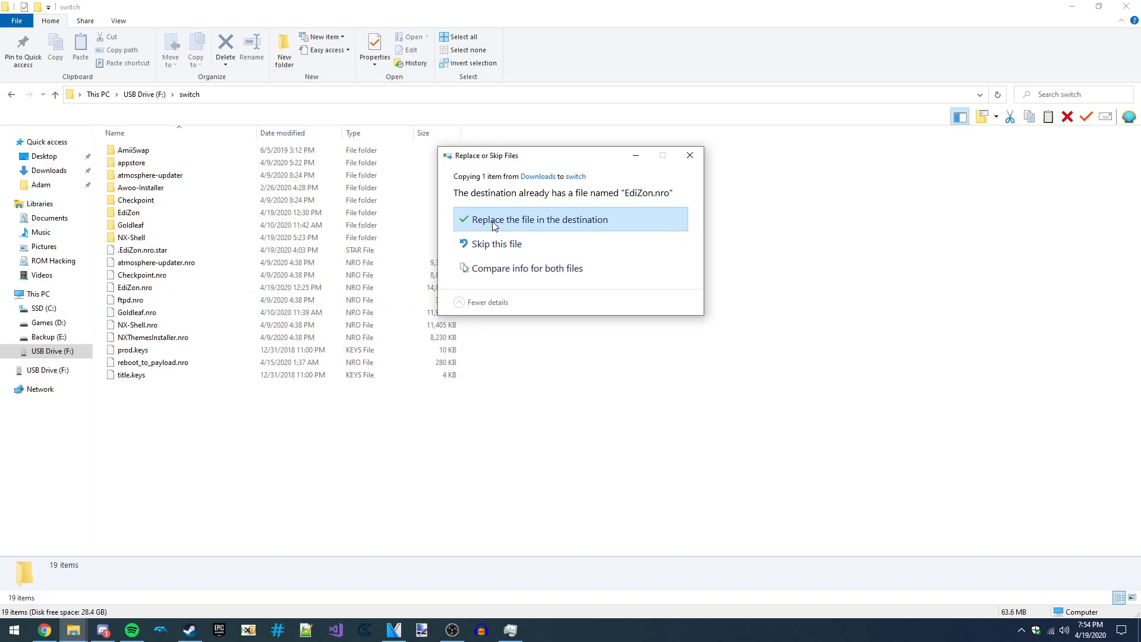
pyautogui.click(554, 217)
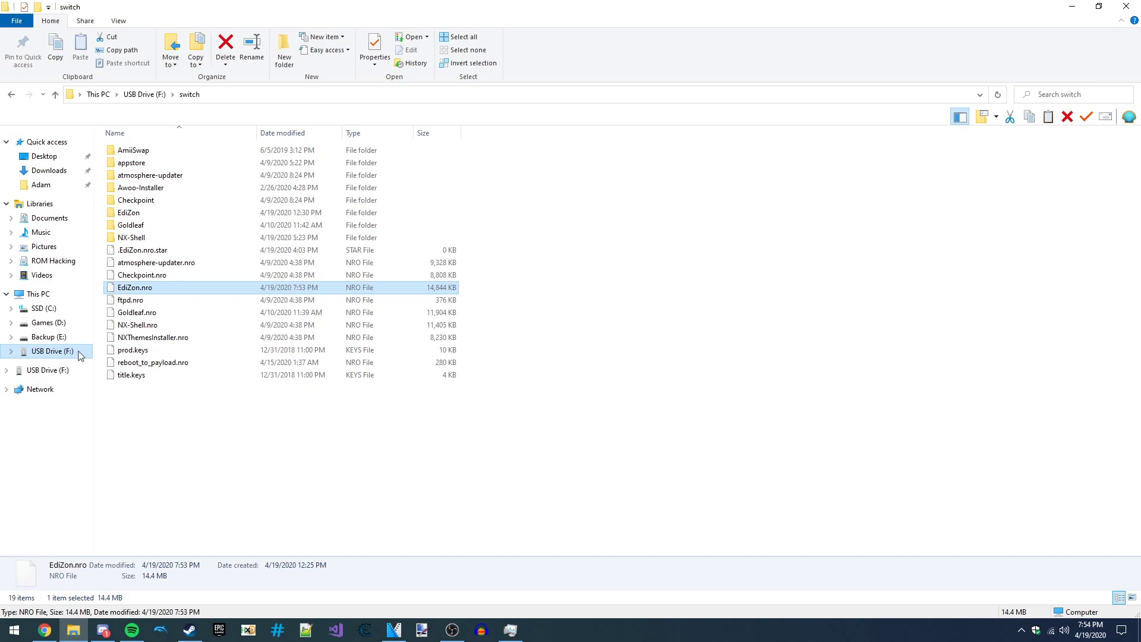
# - Navigate from the USB Drive (F:) root into atmosphere\contents
pyautogui.click(63, 353)
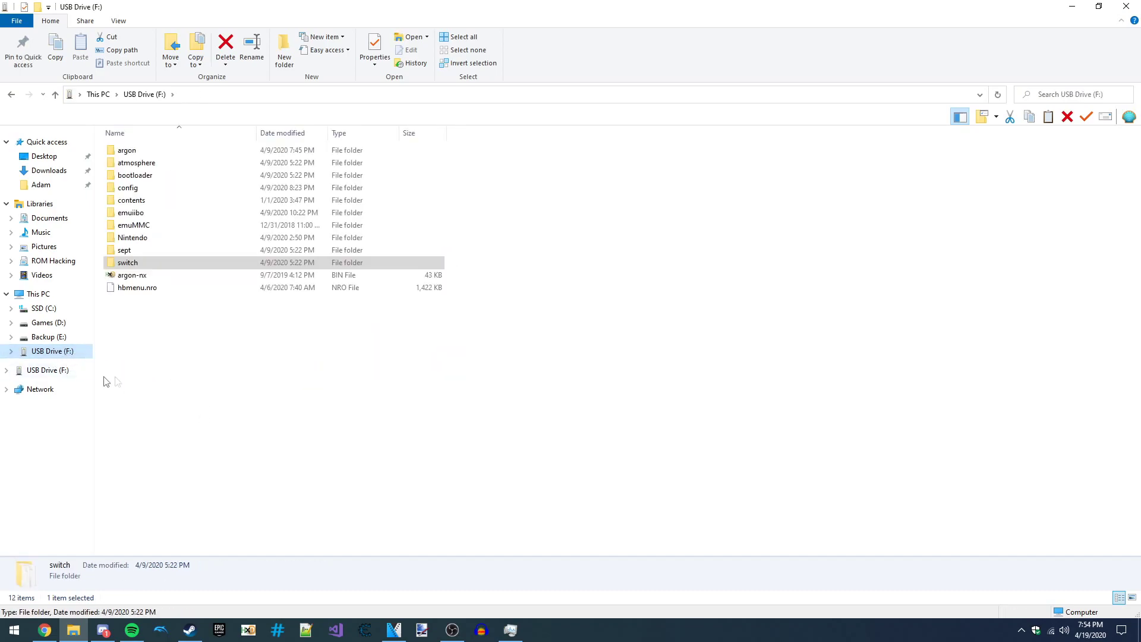
pyautogui.doubleClick(161, 162)
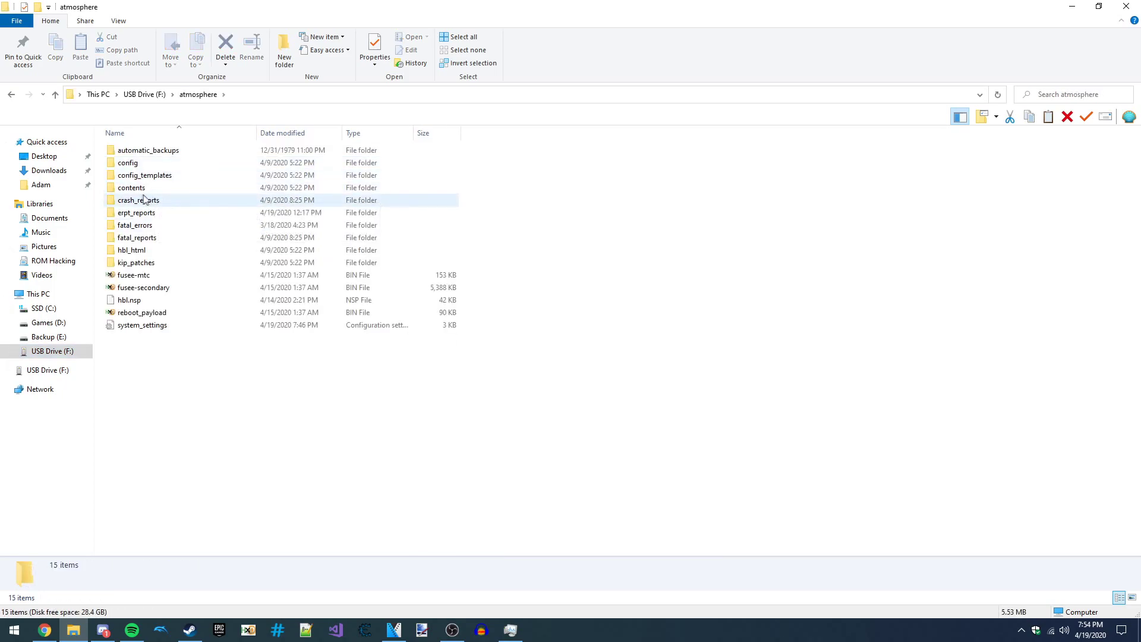
pyautogui.doubleClick(149, 188)
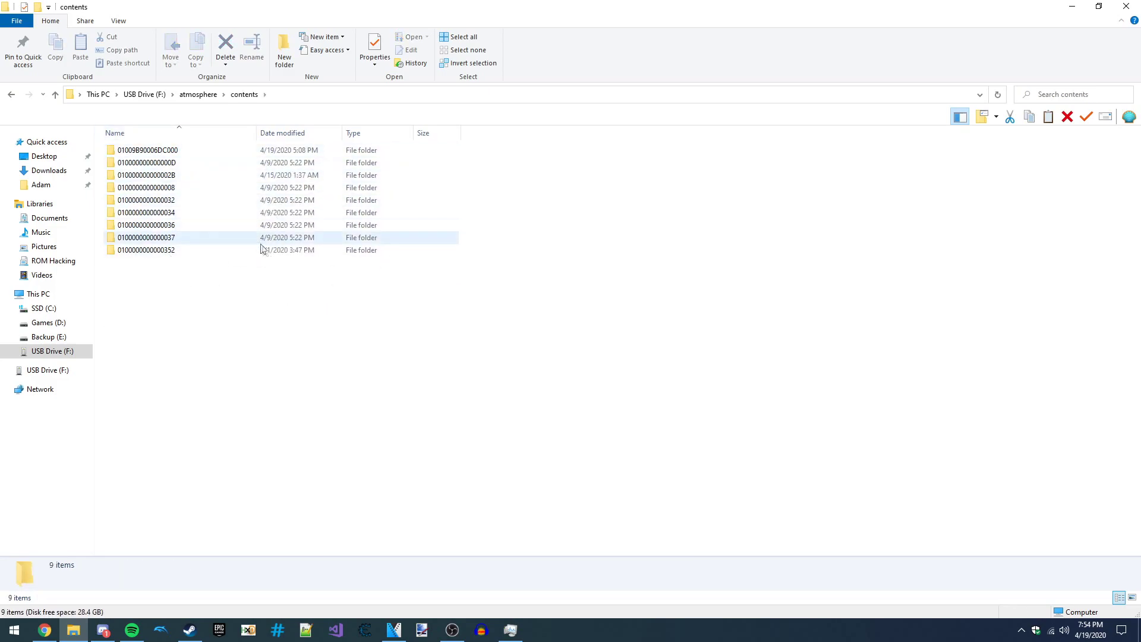
# - Bring up the EdiZon_CheatsConfigsAndScripts Cheats listing in Chrome and dismiss the download bar
pyautogui.click(45, 630)
pyautogui.click(251, 7)
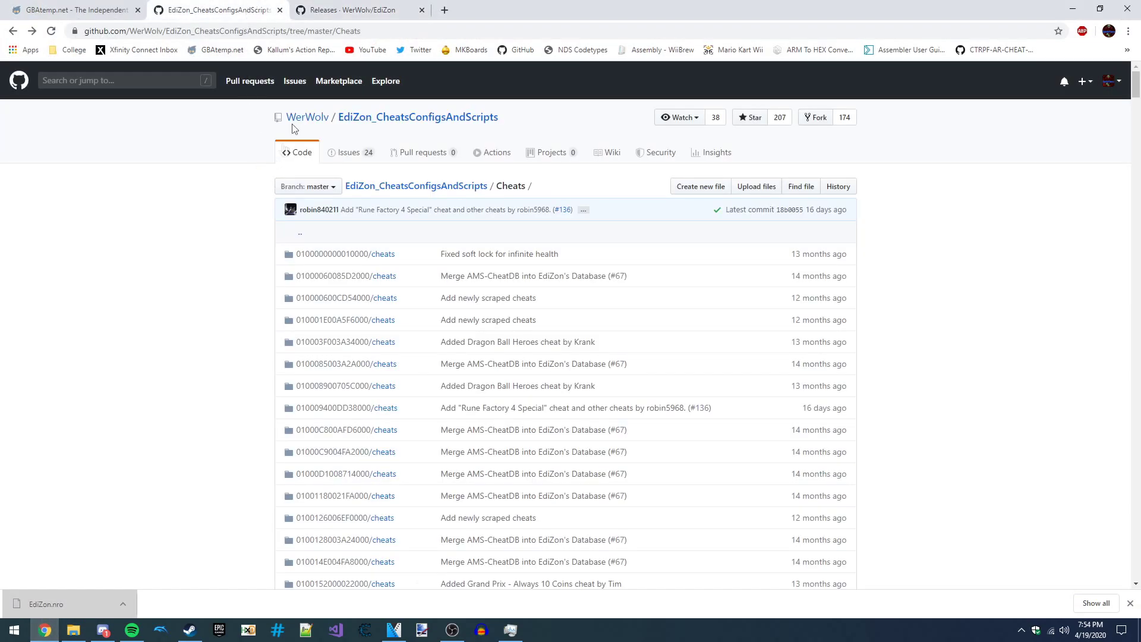
pyautogui.click(324, 10)
pyautogui.click(165, 31)
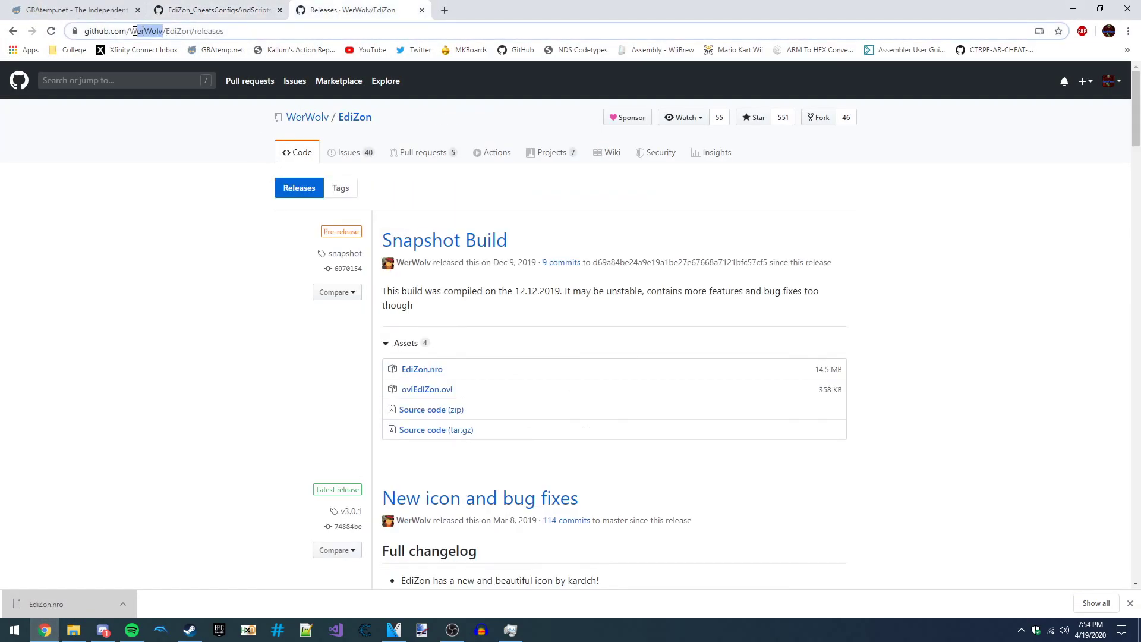
pyautogui.click(232, 10)
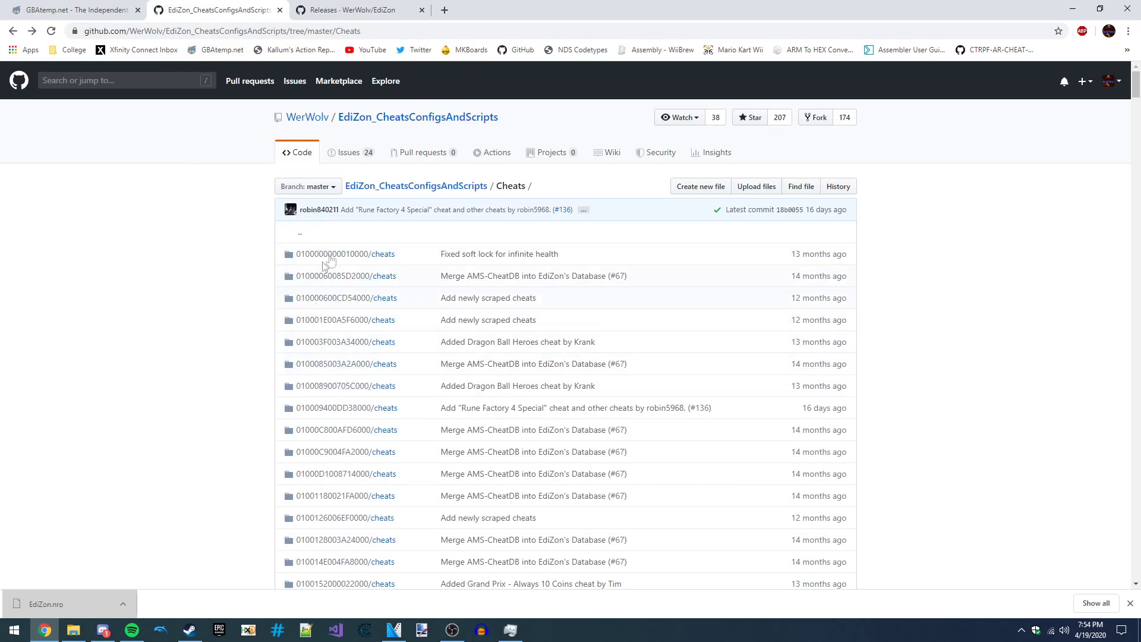
pyautogui.click(1130, 604)
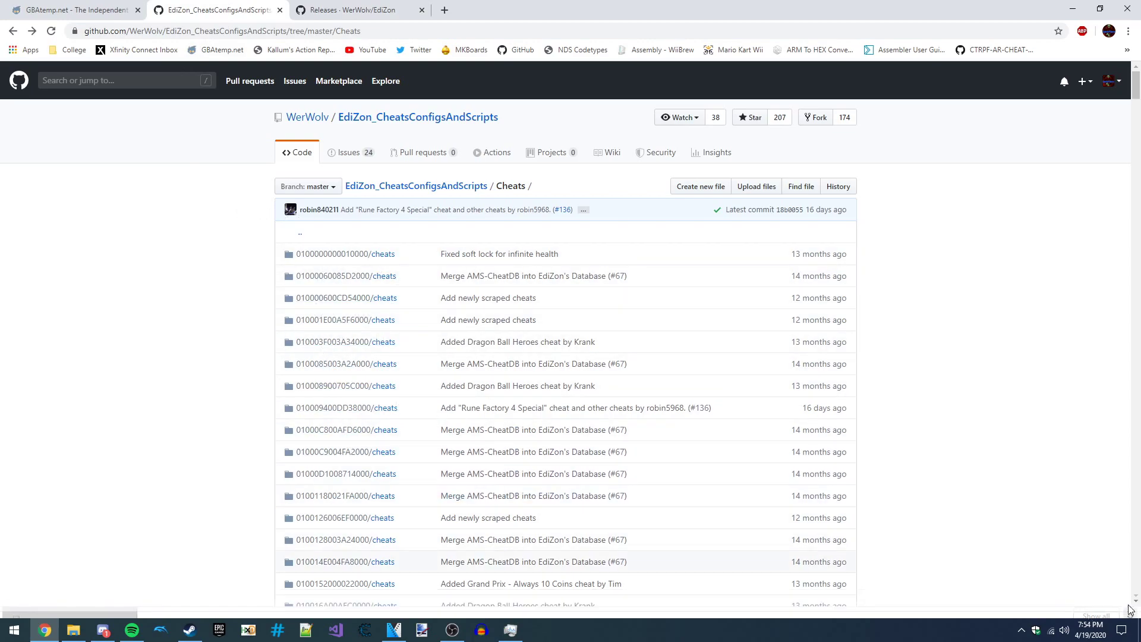
pyautogui.scroll(-3, 397, 380)
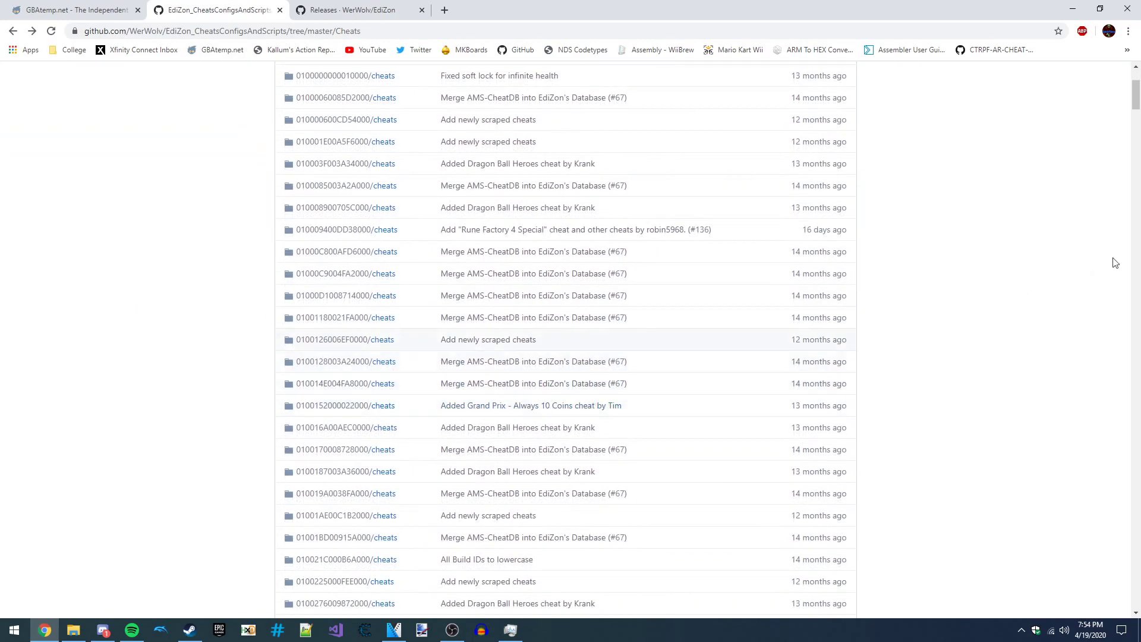
pyautogui.moveTo(1135, 106)
pyautogui.mouseDown()
pyautogui.moveTo(1135, 443)
pyautogui.moveTo(1135, 89)
pyautogui.mouseUp()
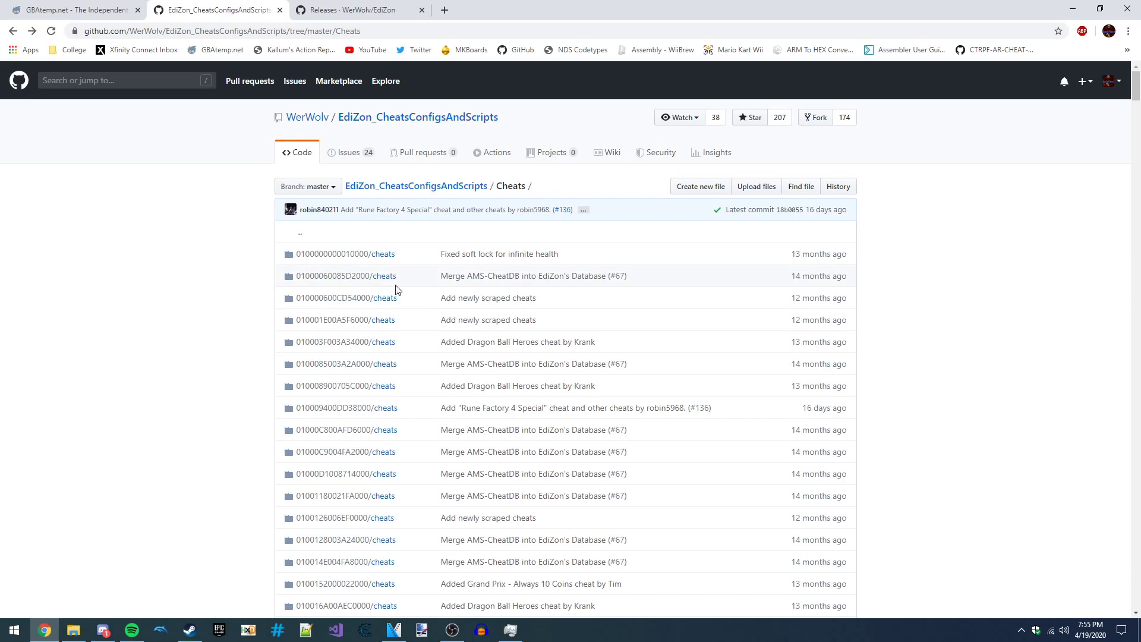
pyautogui.moveTo(296, 275); pyautogui.dragTo(371, 278)
pyautogui.rightClick(357, 278)
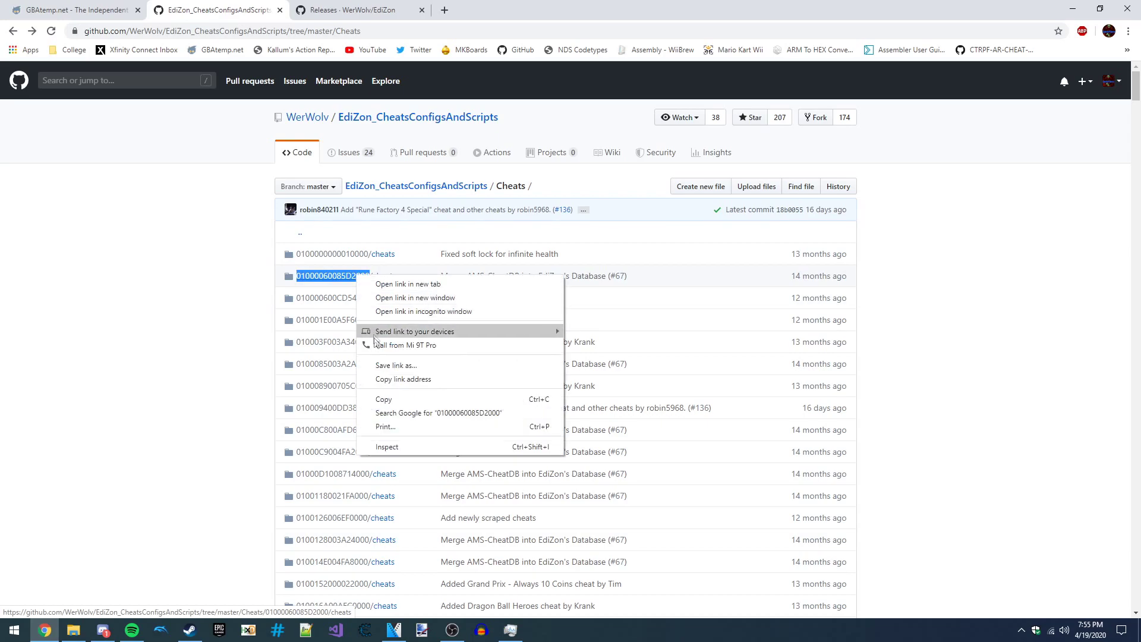
pyautogui.click(392, 395)
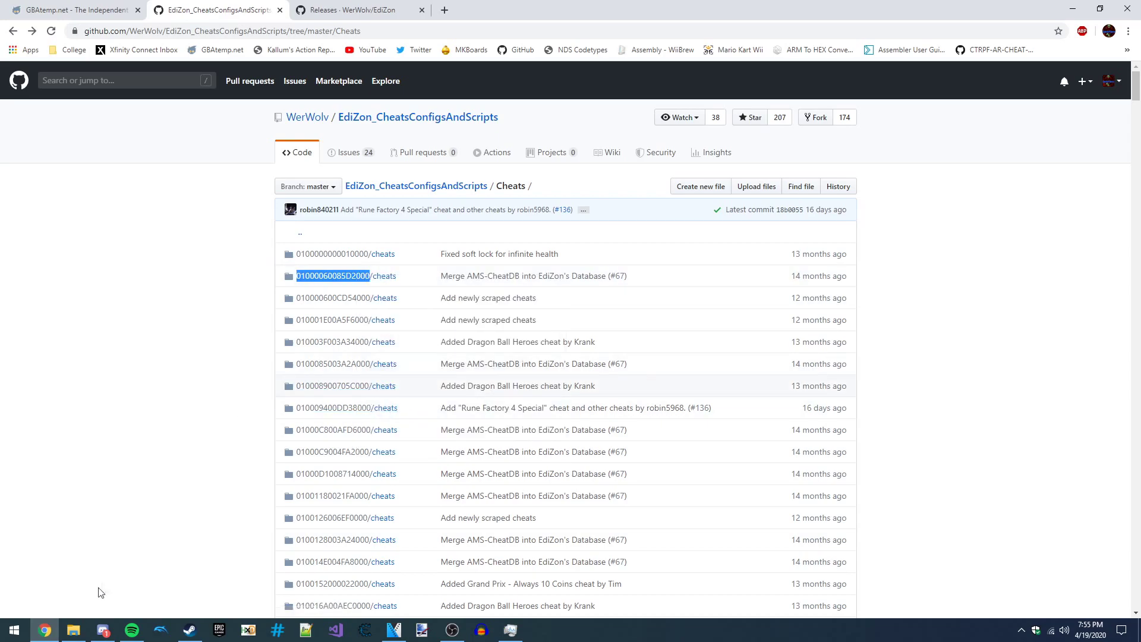
pyautogui.click(73, 630)
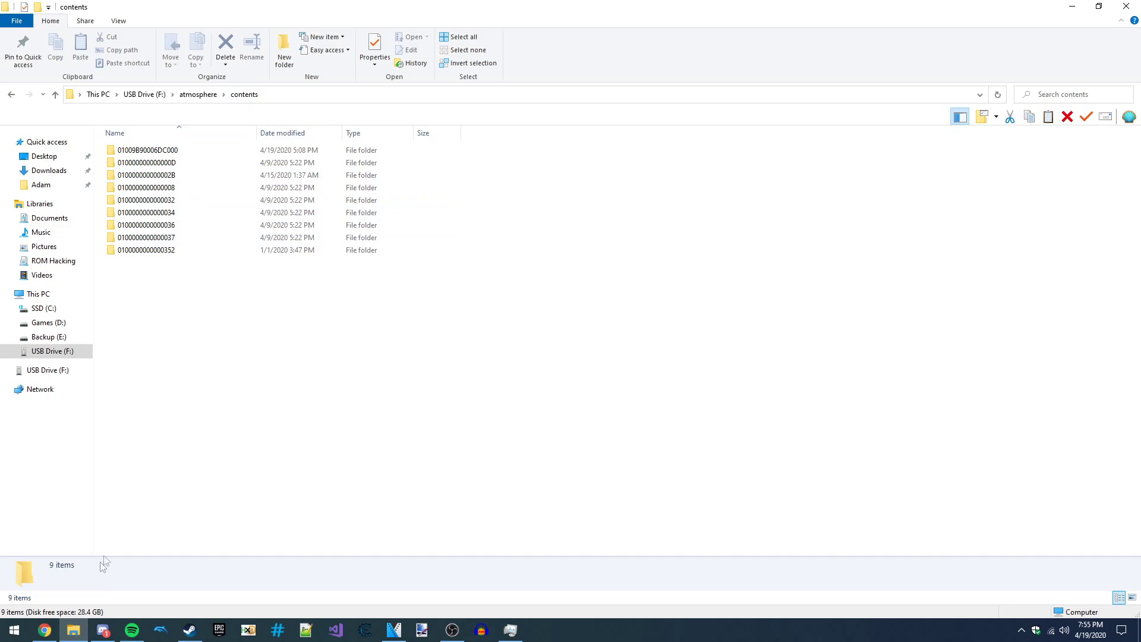
pyautogui.click(44, 630)
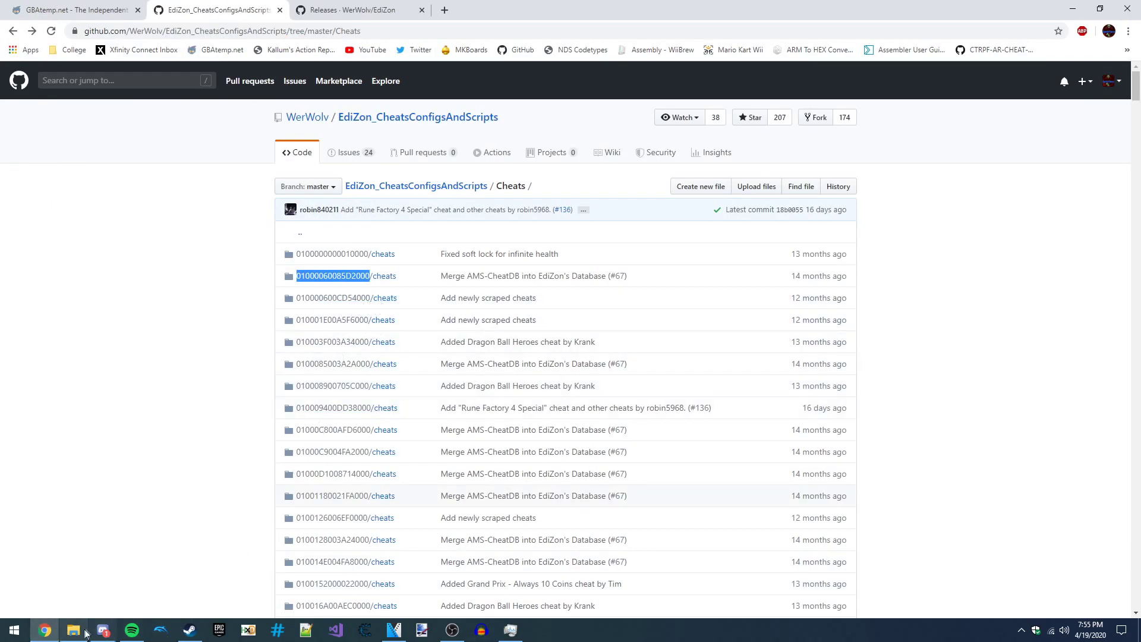
pyautogui.click(74, 630)
pyautogui.click(284, 52)
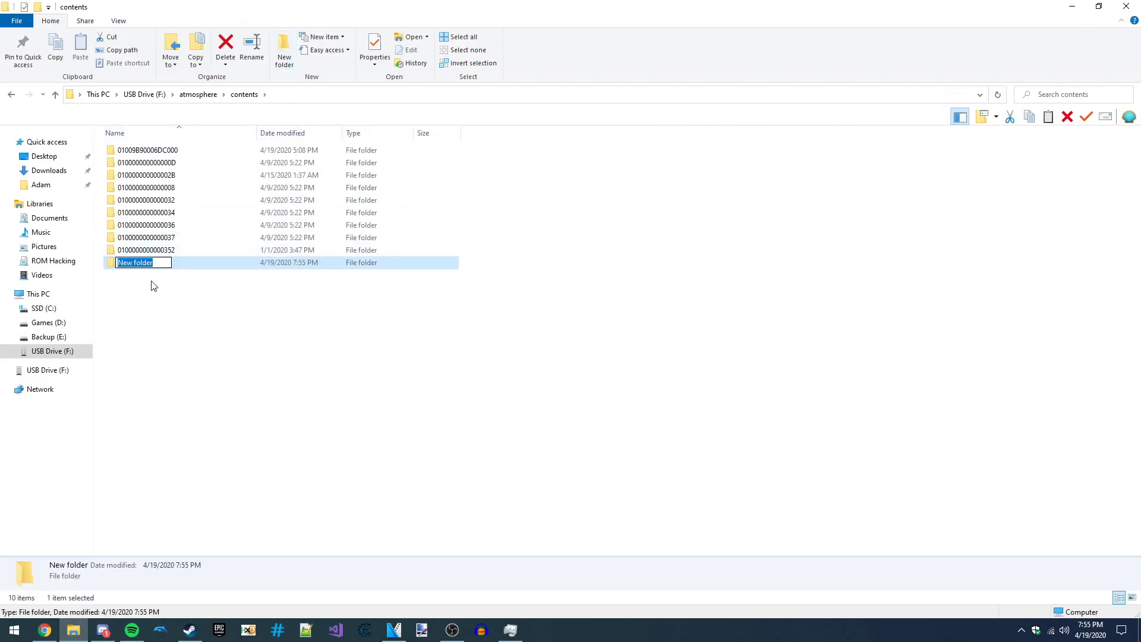
pyautogui.hotkey('ctrl', 'v')
pyautogui.moveTo(181, 268); pyautogui.dragTo(126, 267)
pyautogui.click(149, 259)
pyautogui.click(201, 295)
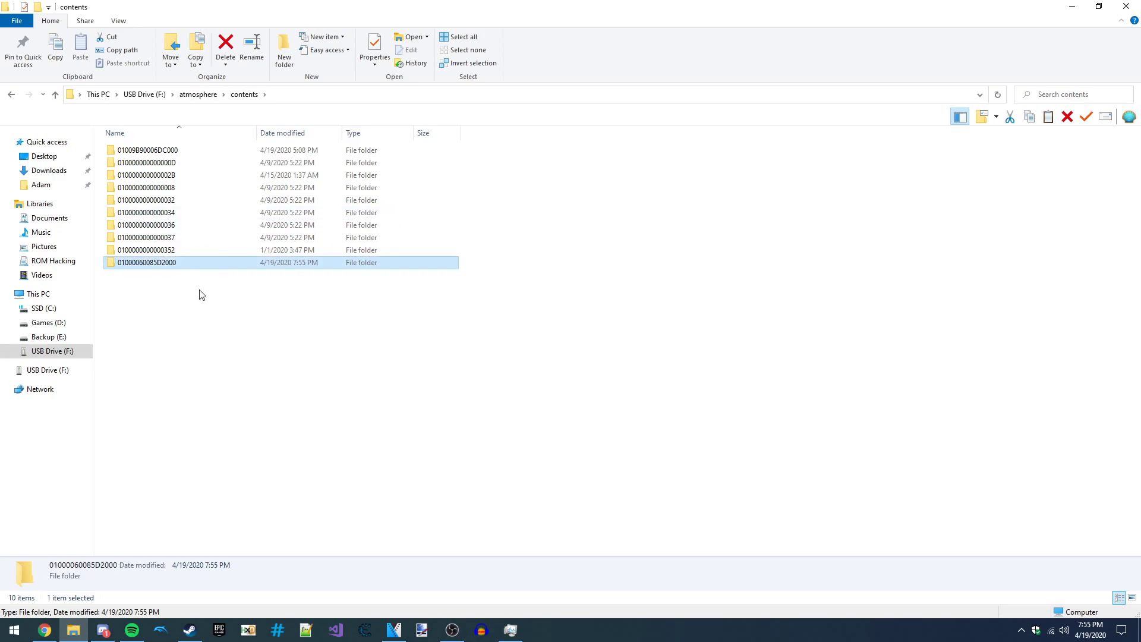
pyautogui.doubleClick(173, 263)
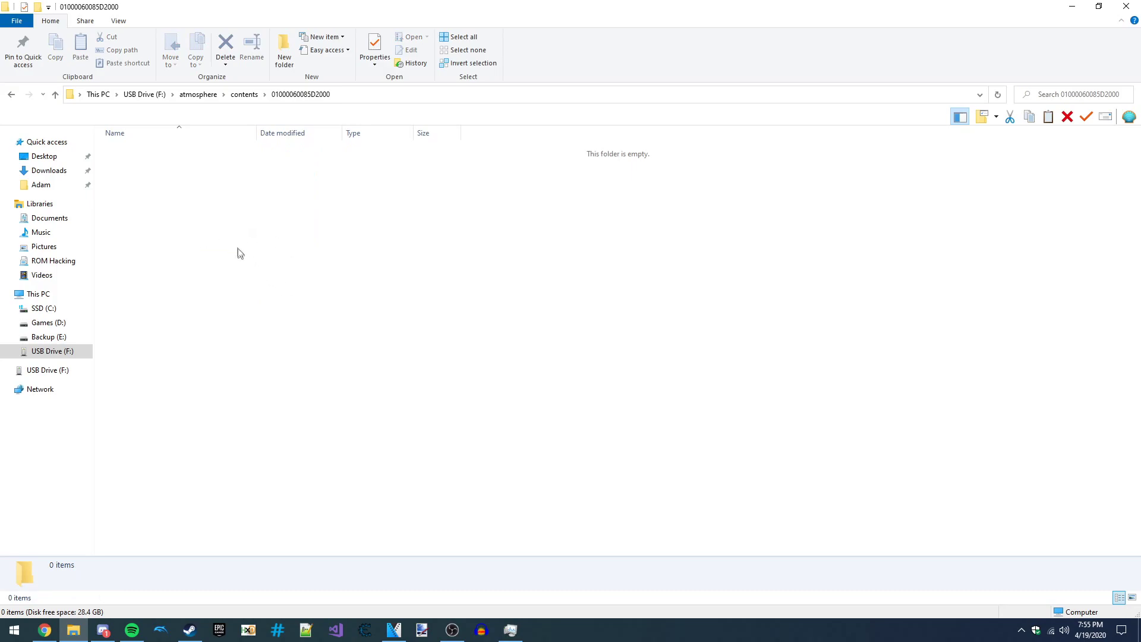
pyautogui.click(44, 630)
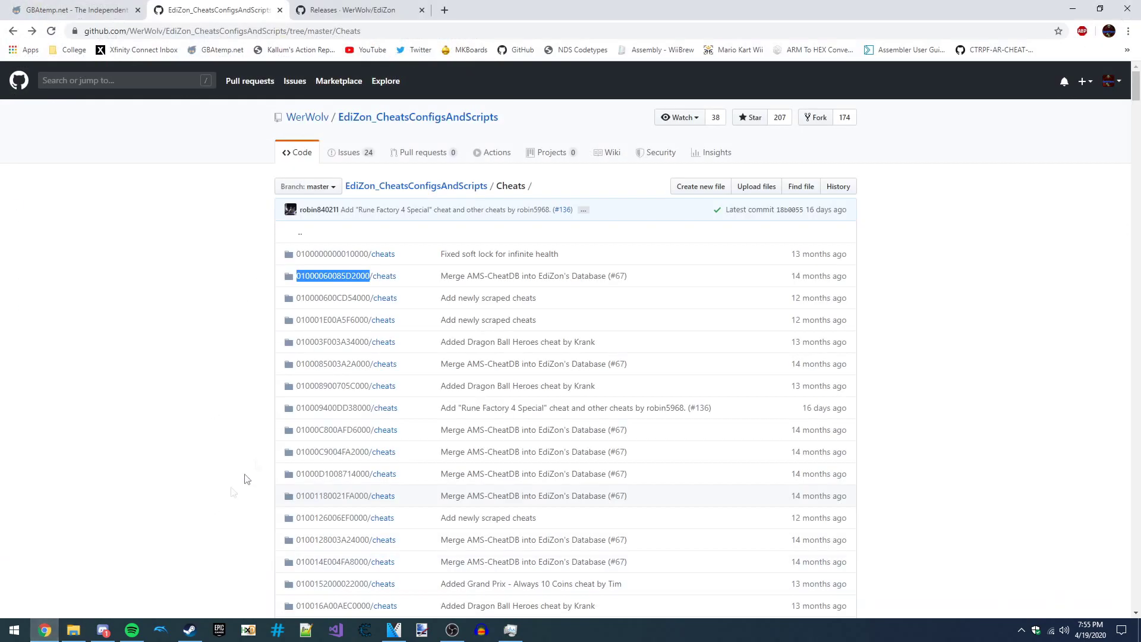
pyautogui.click(384, 277)
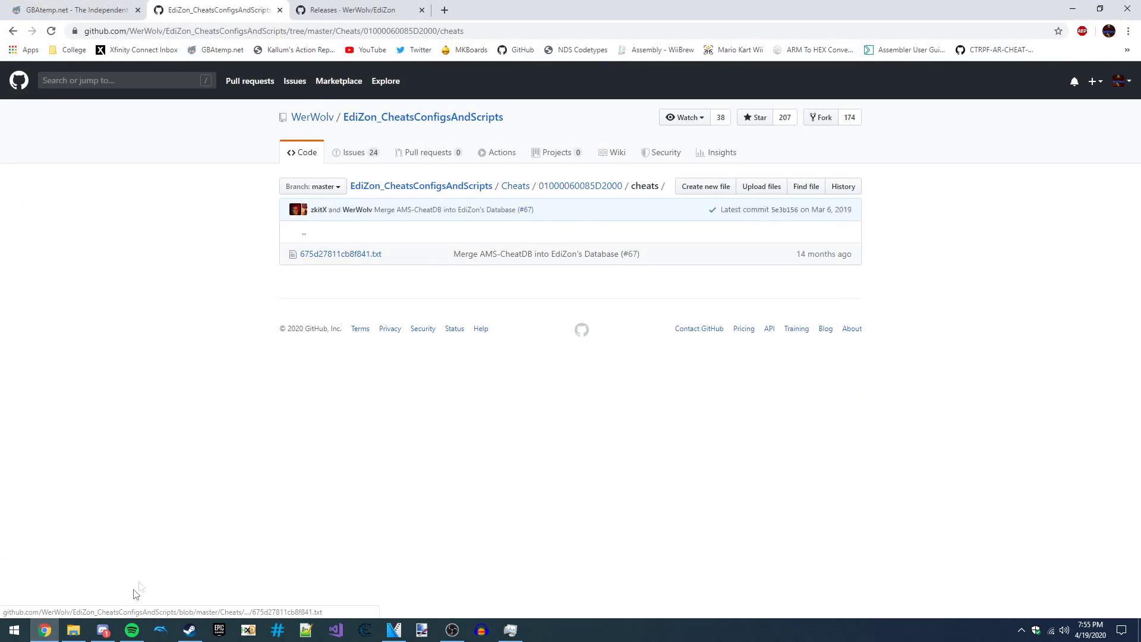
pyautogui.click(82, 635)
pyautogui.click(284, 50)
pyautogui.write('cheats')
pyautogui.press('Return')
pyautogui.press('Return')
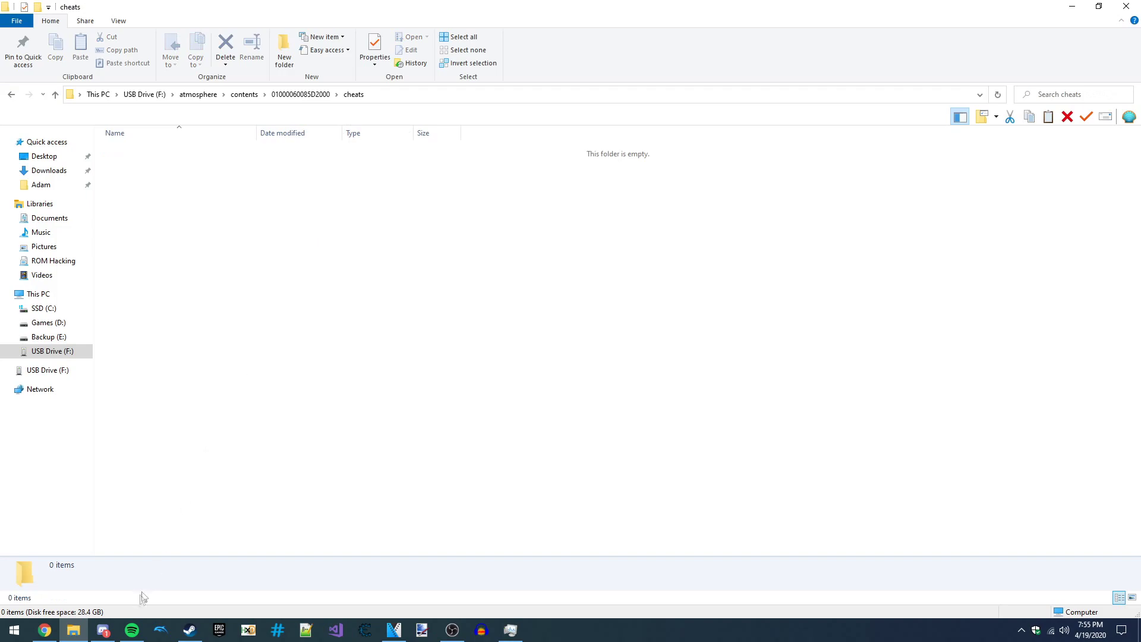
# - Open the raw view of cheat file 675d27811cb8f841.txt and choose Save as
pyautogui.click(44, 630)
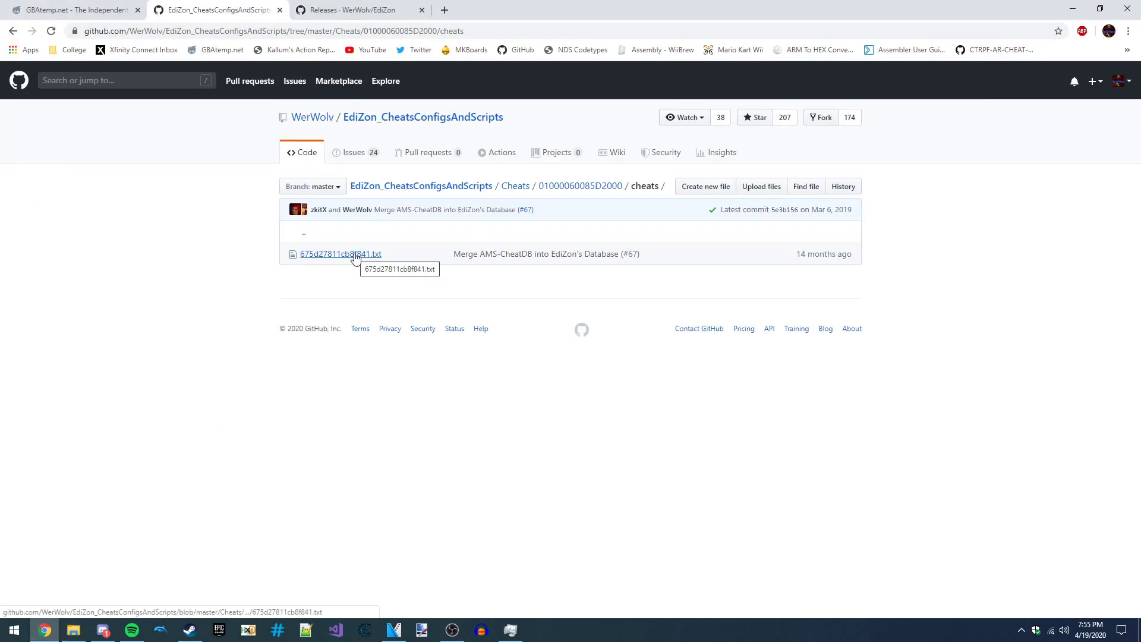
pyautogui.click(356, 255)
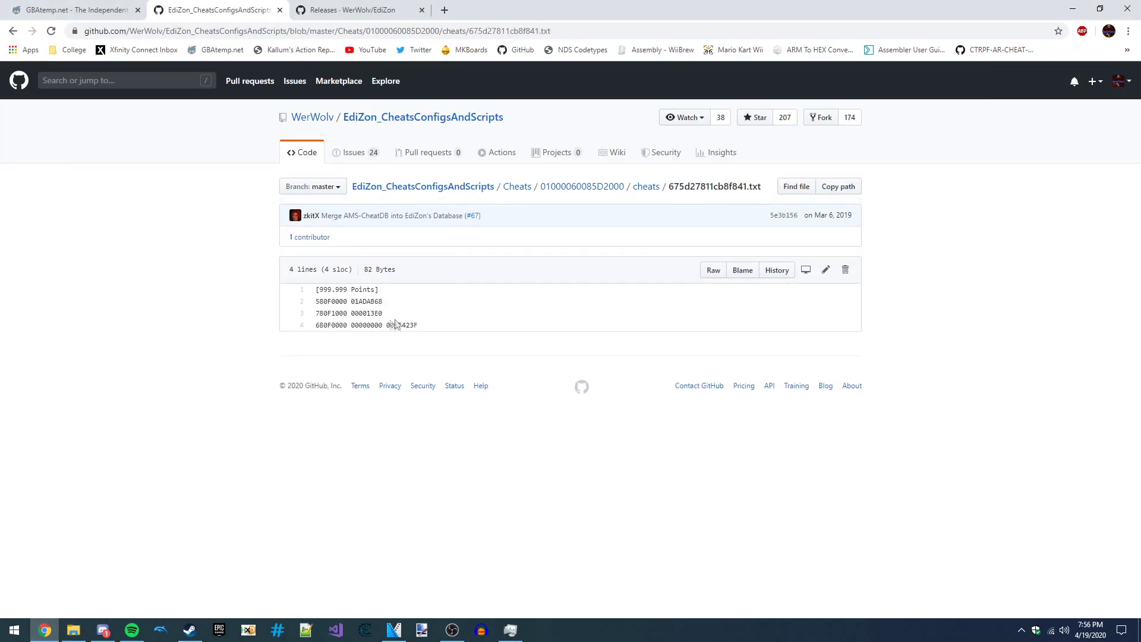
pyautogui.click(714, 271)
pyautogui.rightClick(146, 113)
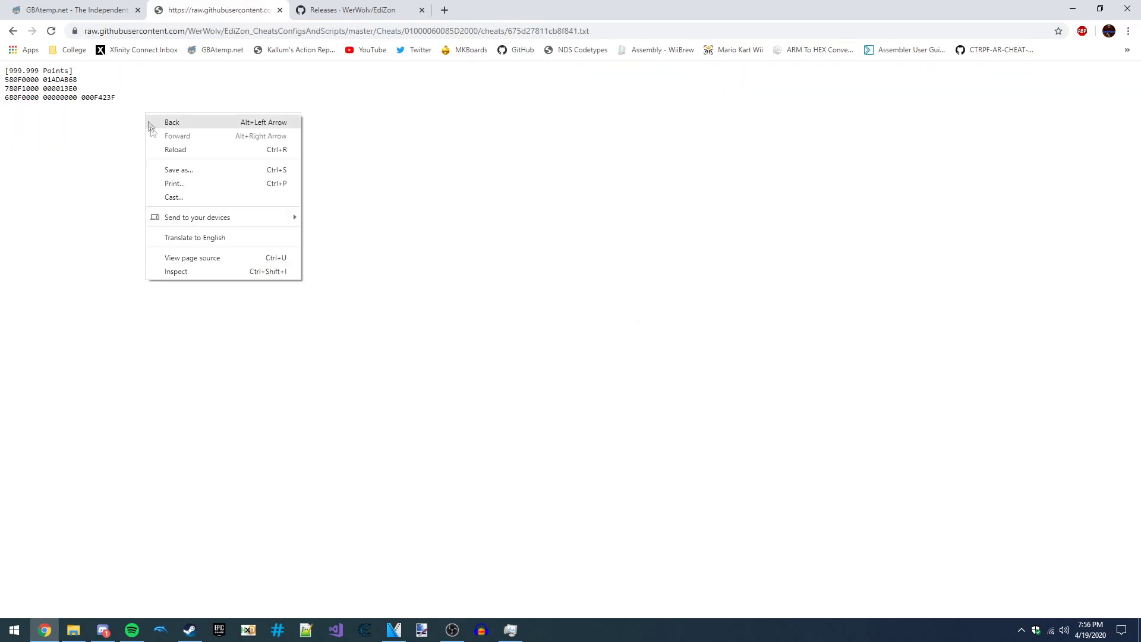
pyautogui.click(209, 172)
pyautogui.click(70, 321)
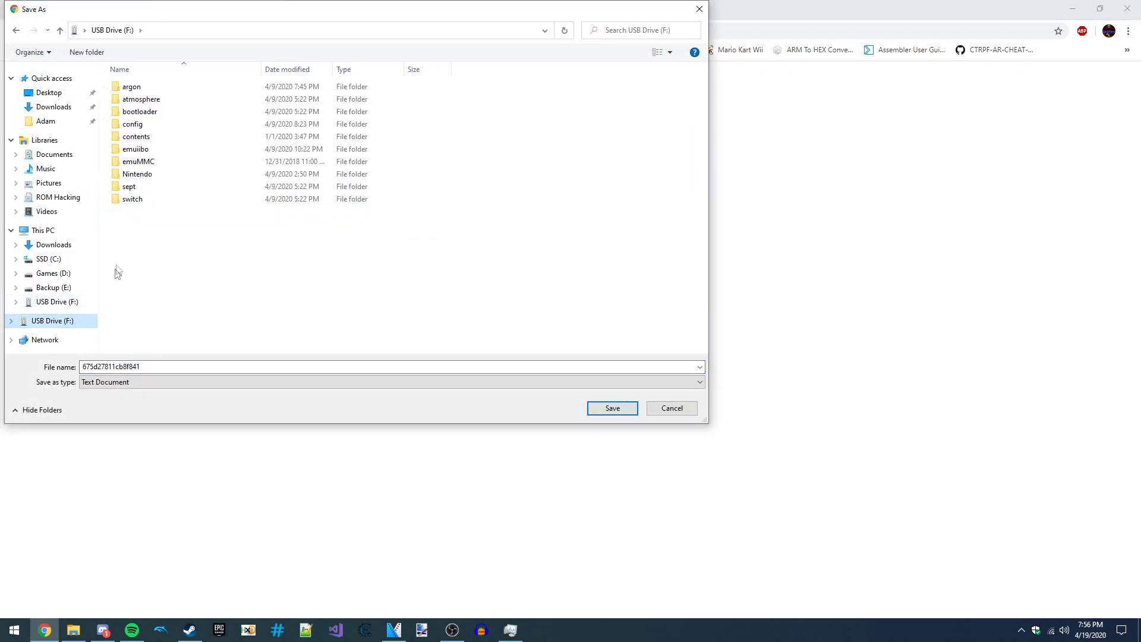
pyautogui.doubleClick(173, 98)
pyautogui.doubleClick(166, 124)
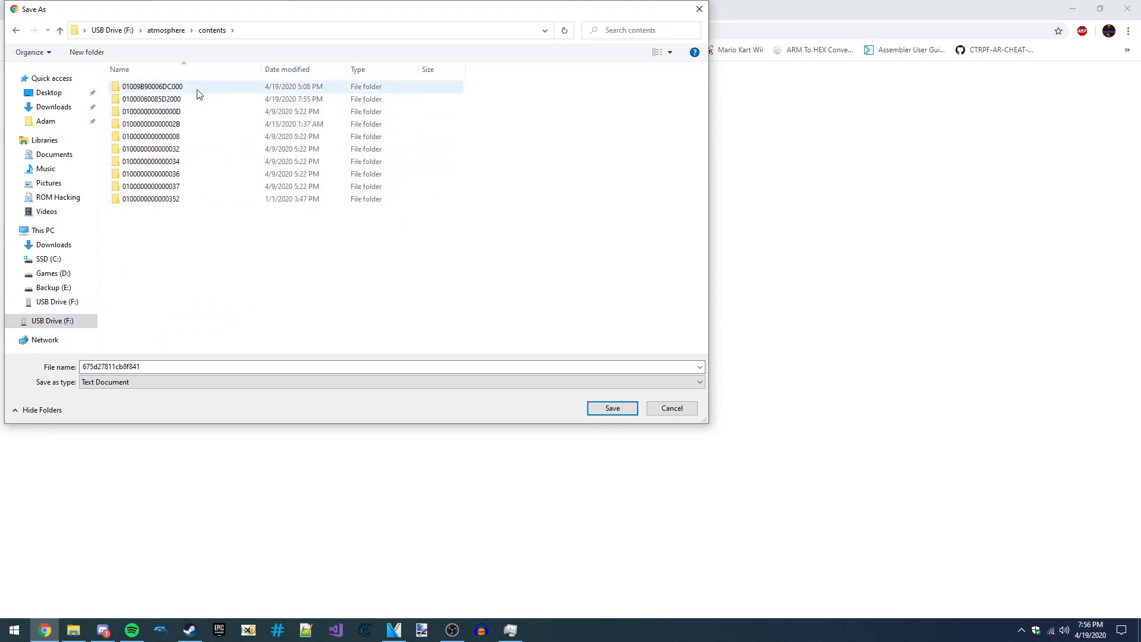
pyautogui.click(199, 93)
pyautogui.doubleClick(199, 93)
pyautogui.doubleClick(191, 94)
pyautogui.click(212, 30)
pyautogui.doubleClick(198, 98)
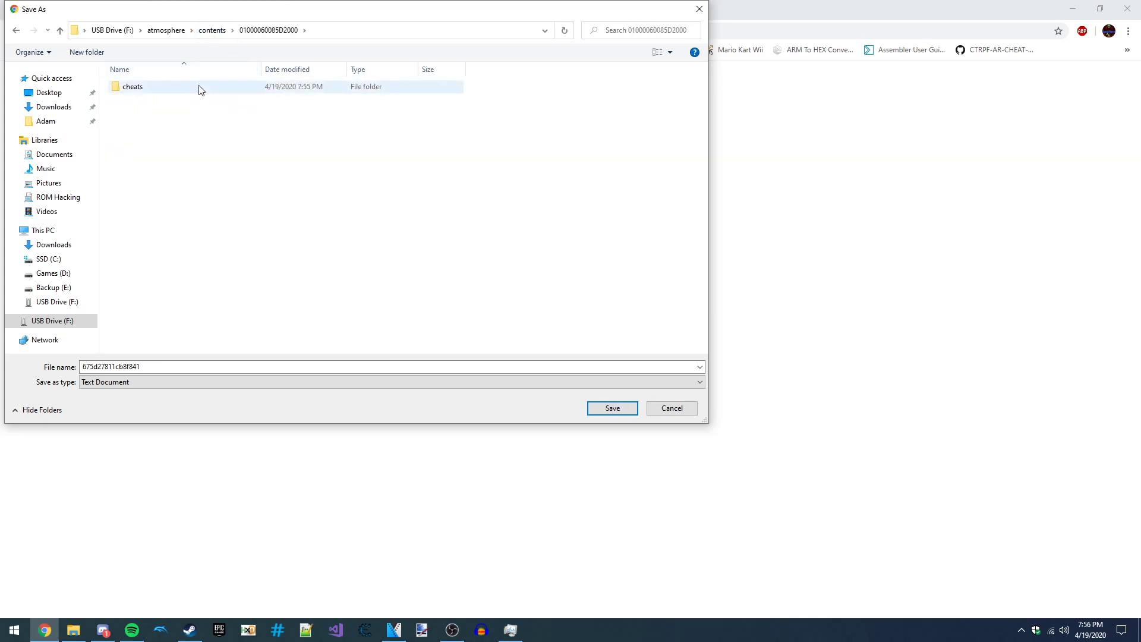
pyautogui.doubleClick(198, 88)
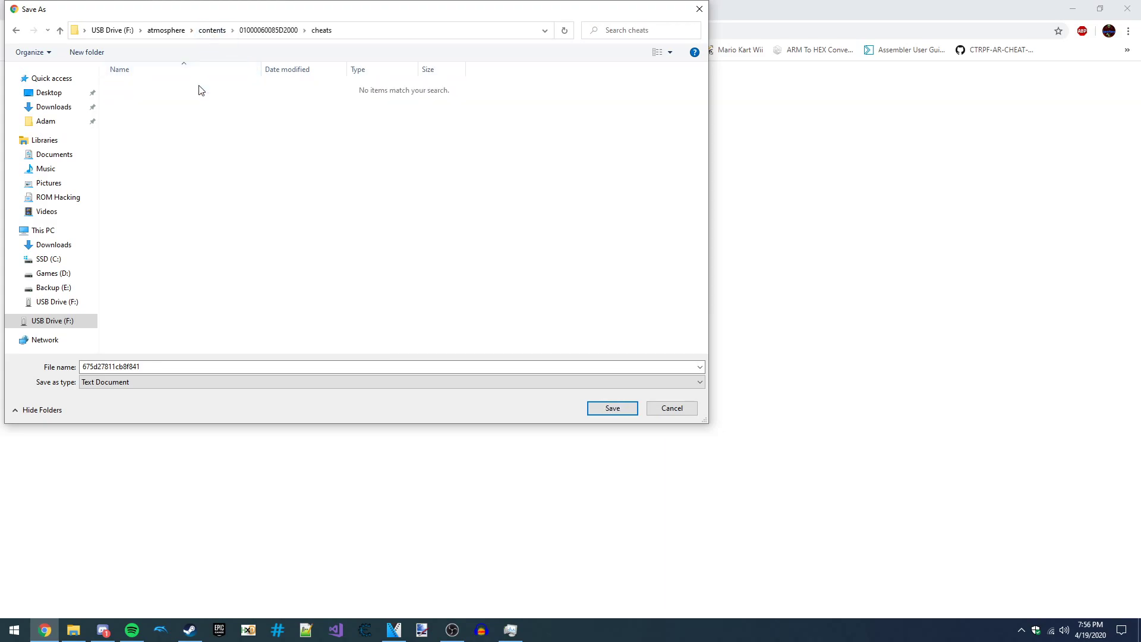
pyautogui.click(612, 407)
# - Check the saved cheat file, then return to the contents folder
pyautogui.click(76, 633)
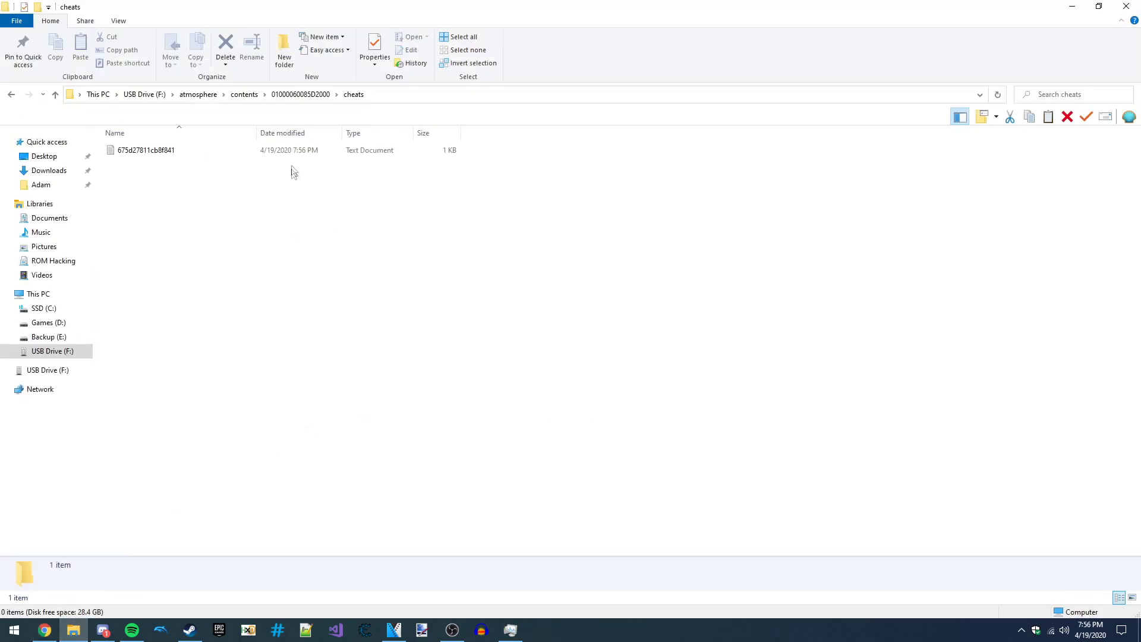
pyautogui.doubleClick(176, 151)
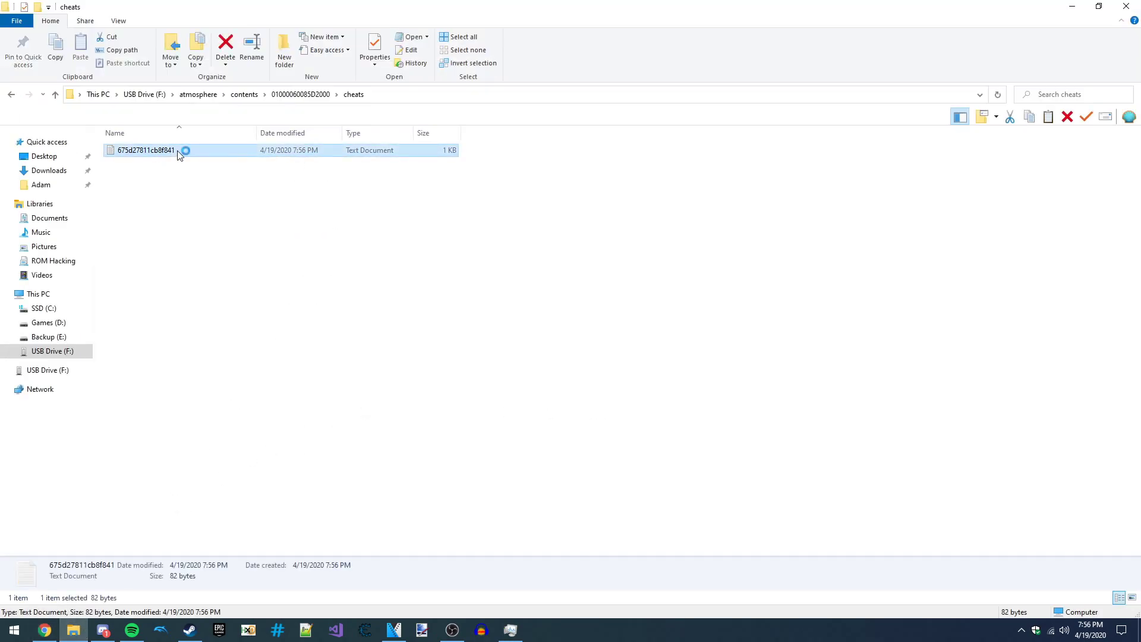
pyautogui.click(926, 226)
pyautogui.click(245, 94)
pyautogui.click(44, 630)
pyautogui.rightClick(44, 630)
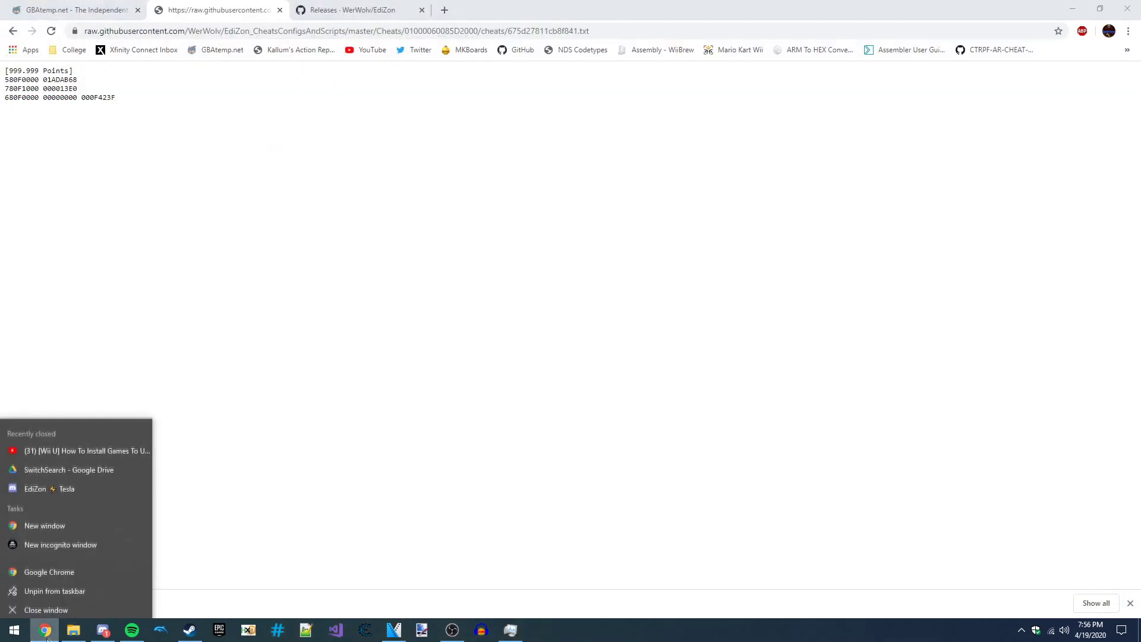
pyautogui.click(112, 9)
pyautogui.click(211, 8)
pyautogui.hotkey('alt', 'Left')
pyautogui.click(1130, 603)
pyautogui.click(12, 31)
pyautogui.click(13, 31)
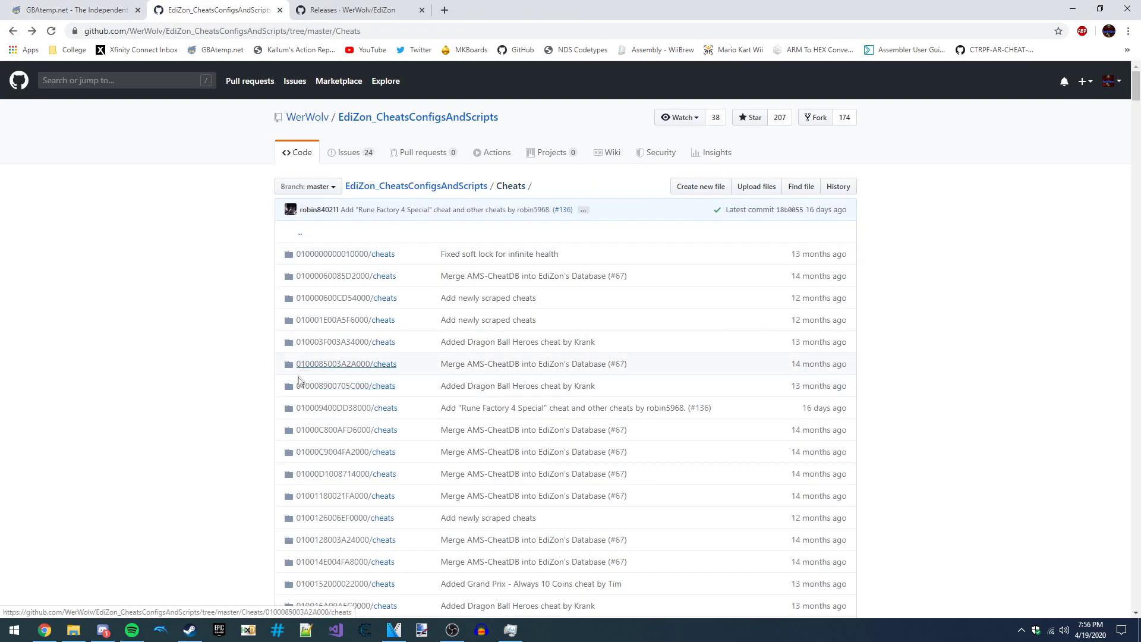
pyautogui.moveTo(295, 387); pyautogui.dragTo(368, 390)
pyautogui.hotkey('ctrl', 'c')
pyautogui.click(73, 631)
pyautogui.click(284, 51)
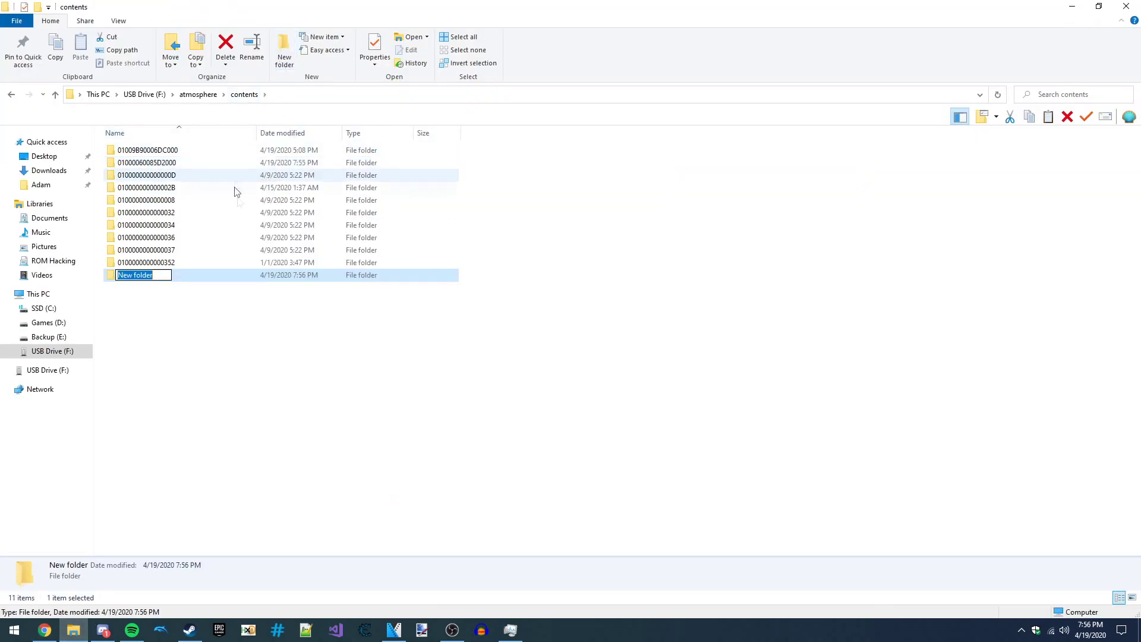
pyautogui.hotkey('ctrl', 'v')
pyautogui.press('Return')
pyautogui.press('Return')
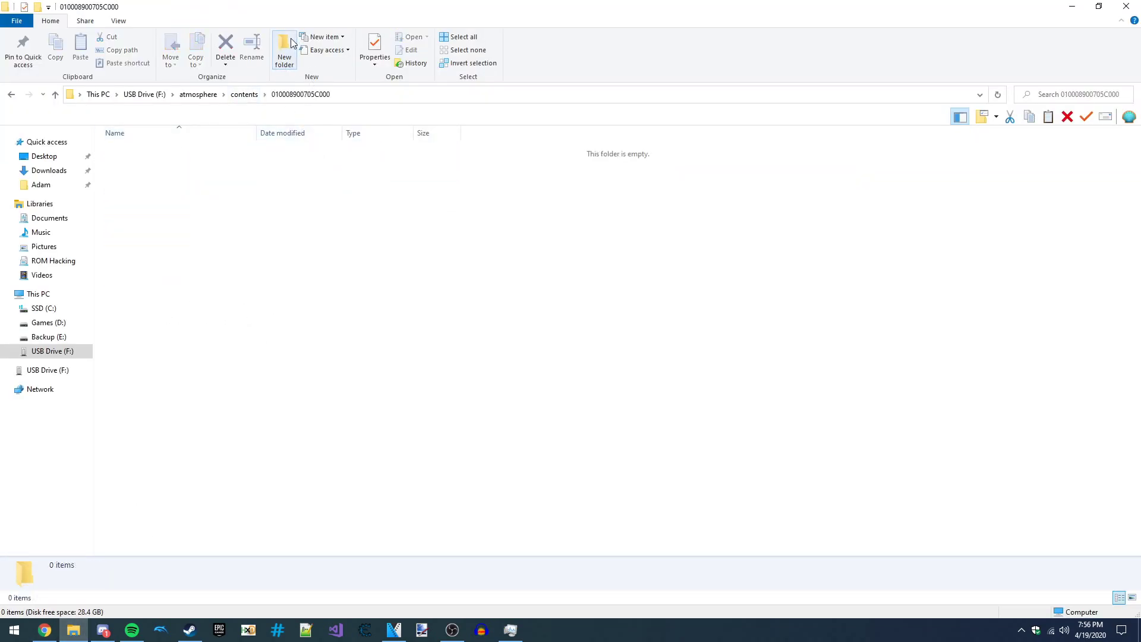
pyautogui.click(291, 44)
pyautogui.write('c')
pyautogui.press('Return')
pyautogui.press('Return')
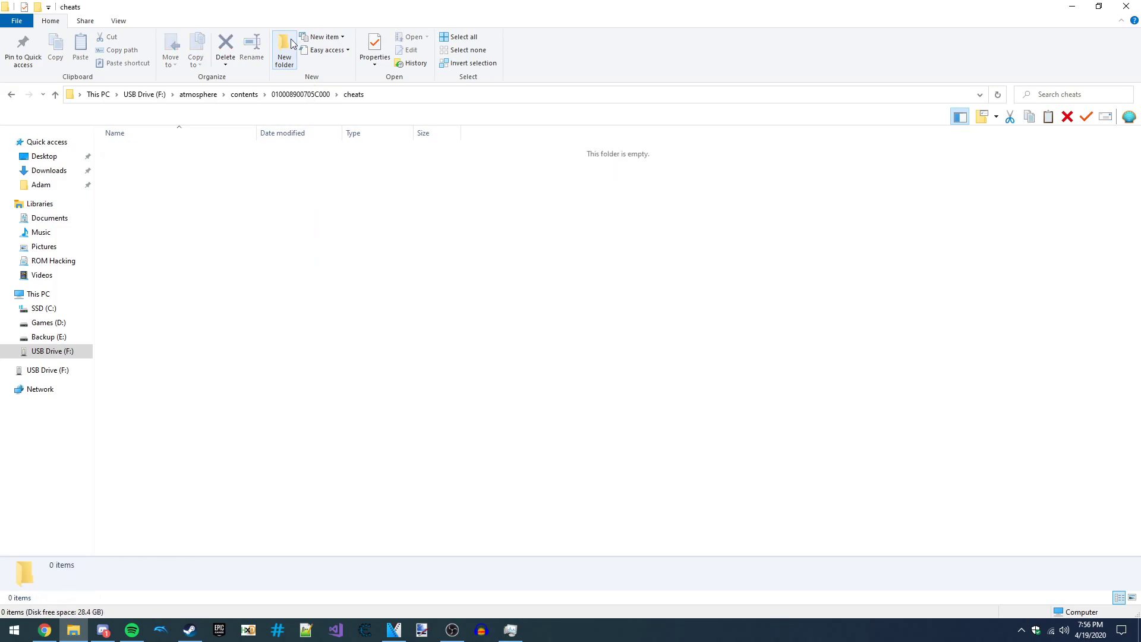
# - Add a new empty text document in cheats and open it in Notepad
pyautogui.rightClick(251, 208)
pyautogui.moveTo(316, 391)
pyautogui.click(431, 448)
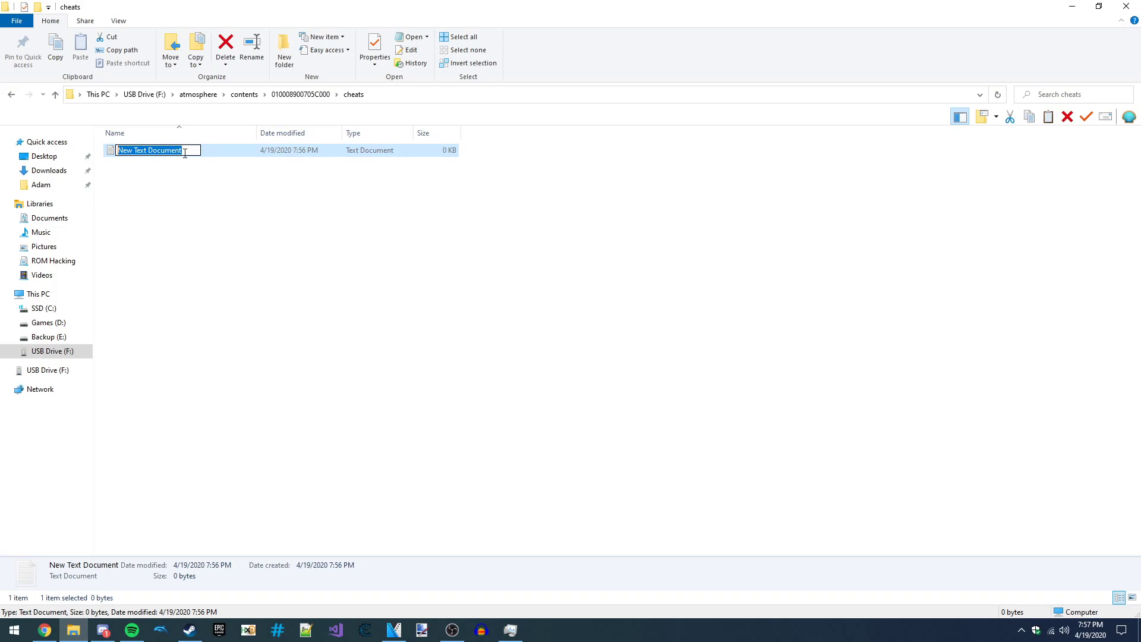
pyautogui.moveTo(184, 154); pyautogui.dragTo(112, 153)
pyautogui.doubleClick(236, 155)
# - Type {Always Have Power Up} on line 1 and [Coin Modifier] on line 4
pyautogui.moveTo(368, 231); pyautogui.dragTo(327, 115)
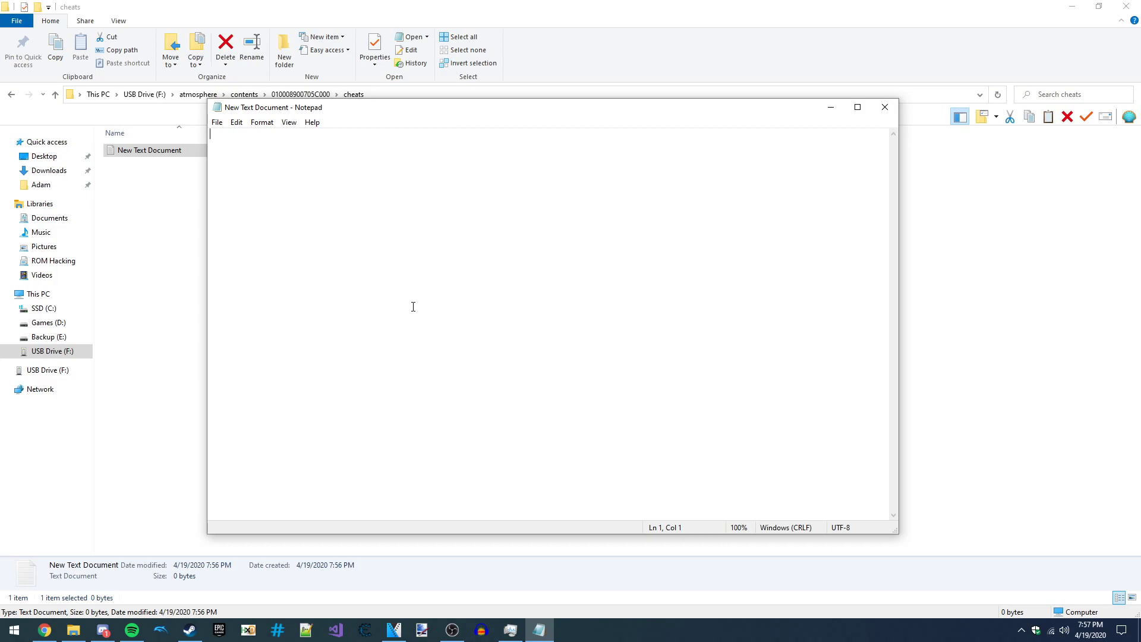
pyautogui.write('{Always Hav')
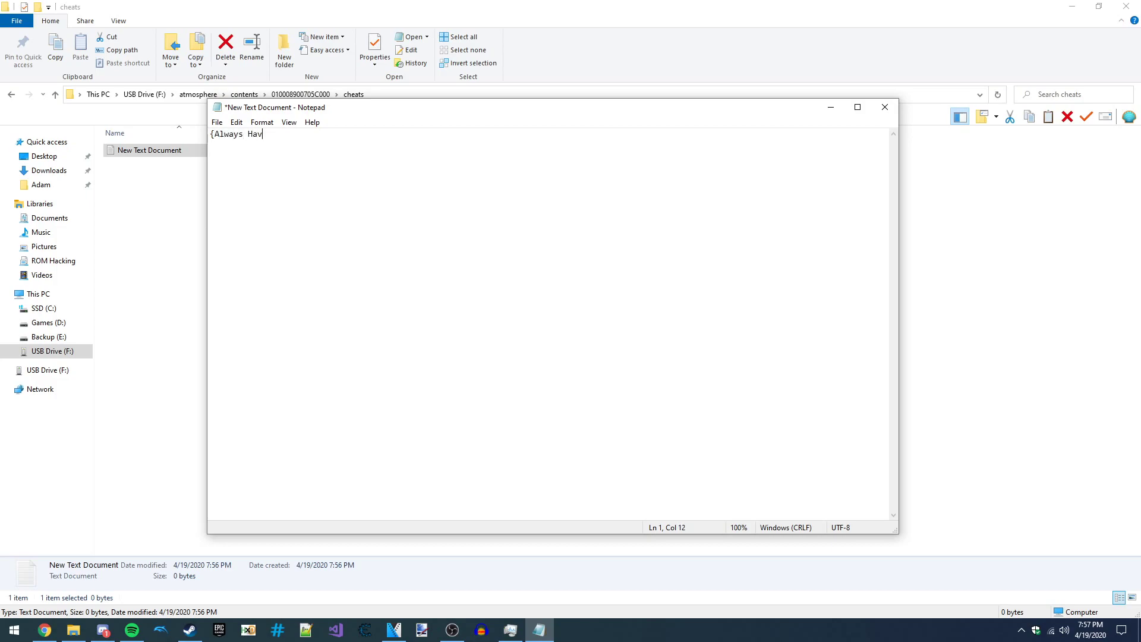
pyautogui.write('e Power Up')
pyautogui.moveTo(209, 134); pyautogui.dragTo(252, 170)
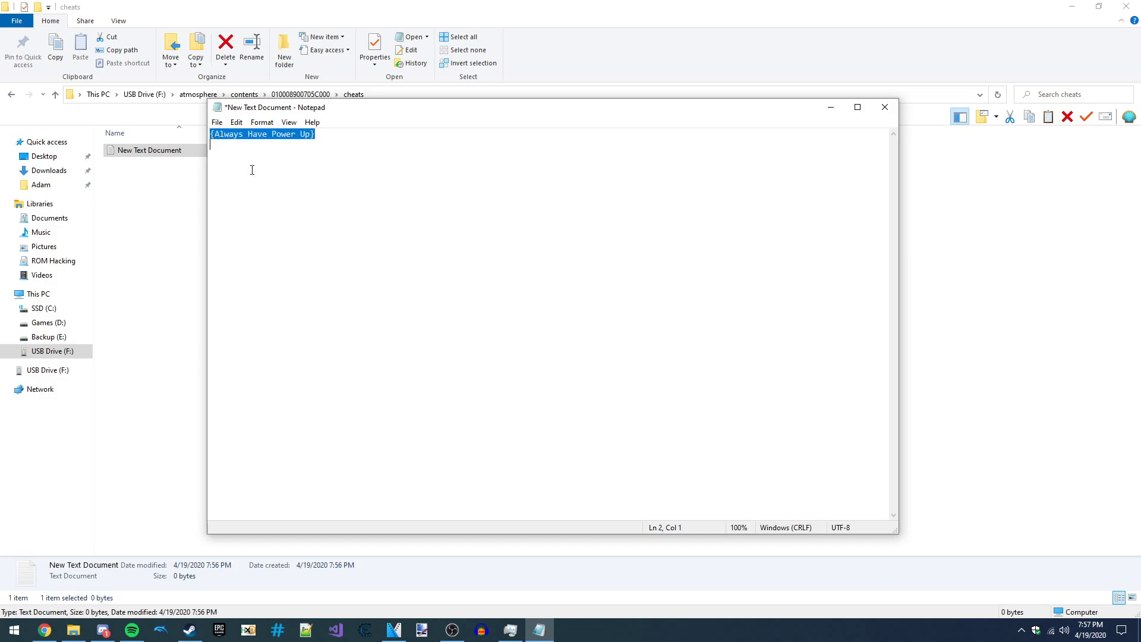
pyautogui.click(283, 183)
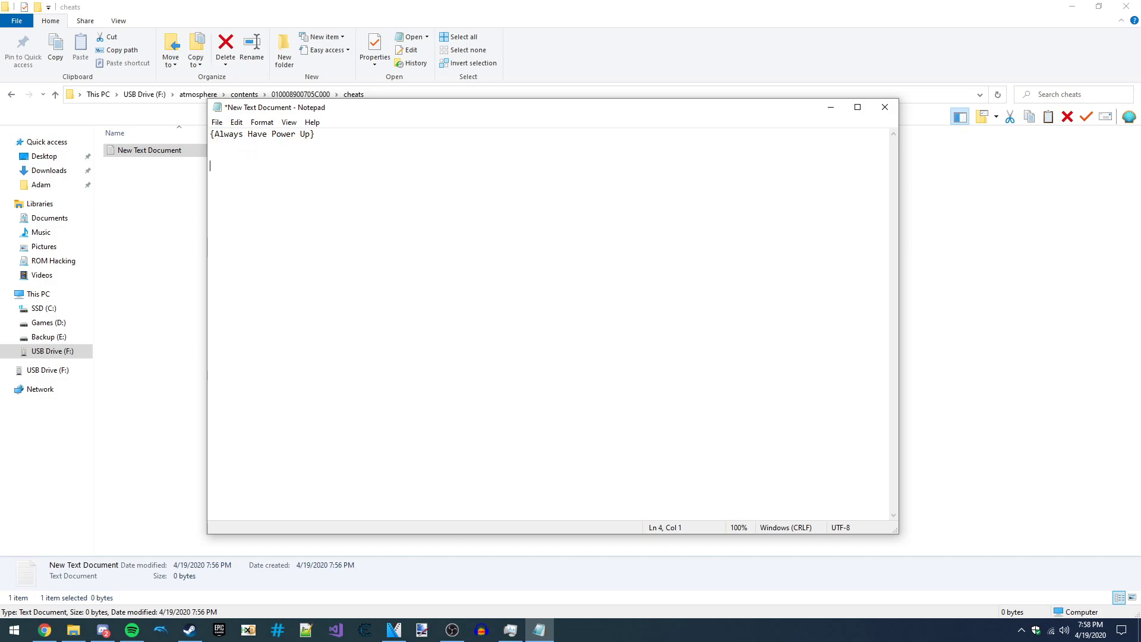
pyautogui.write('[Coin Modifier]')
pyautogui.press('Up')
pyautogui.press('Up')
pyautogui.press('Up')
pyautogui.hotkey('shift', 'Up')
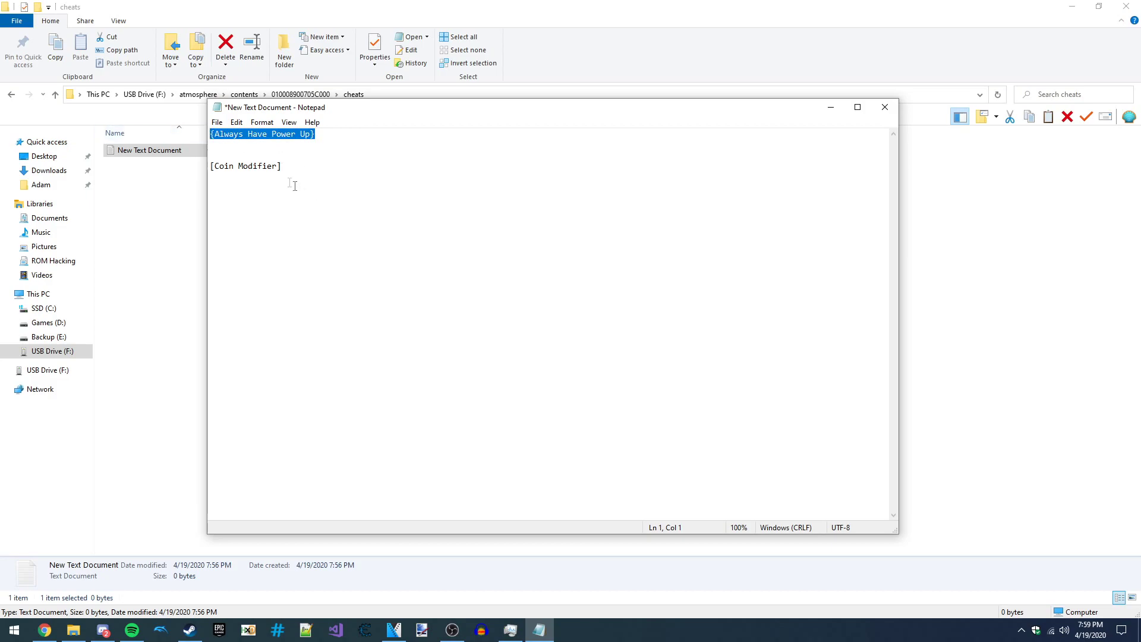
pyautogui.press('Delete')
pyautogui.press('Delete')
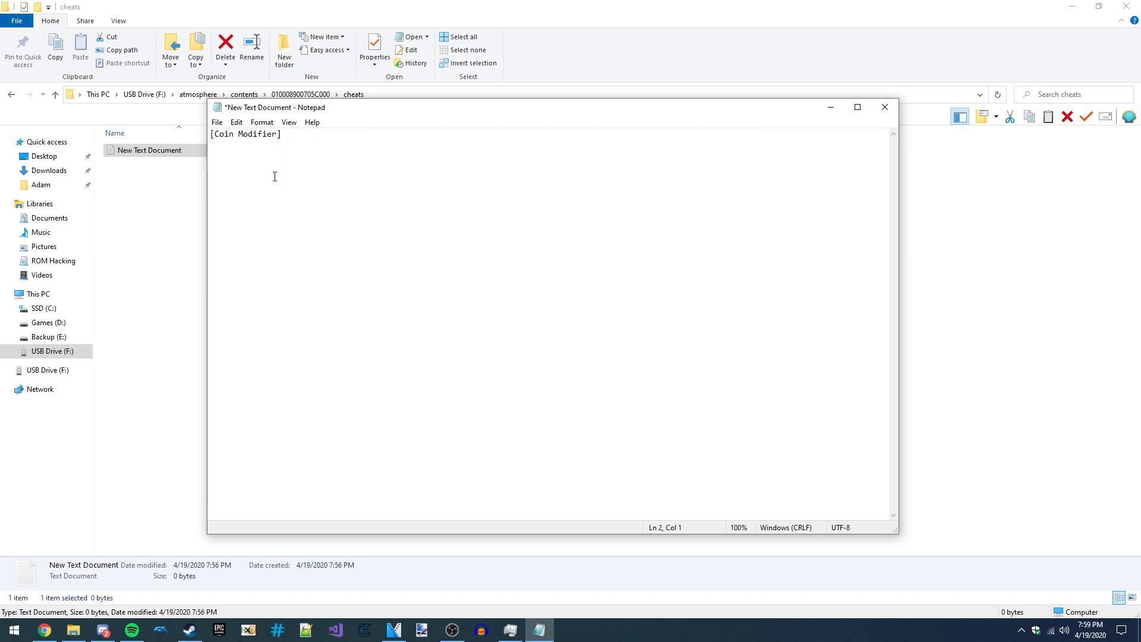
pyautogui.write('12345678 12345678')
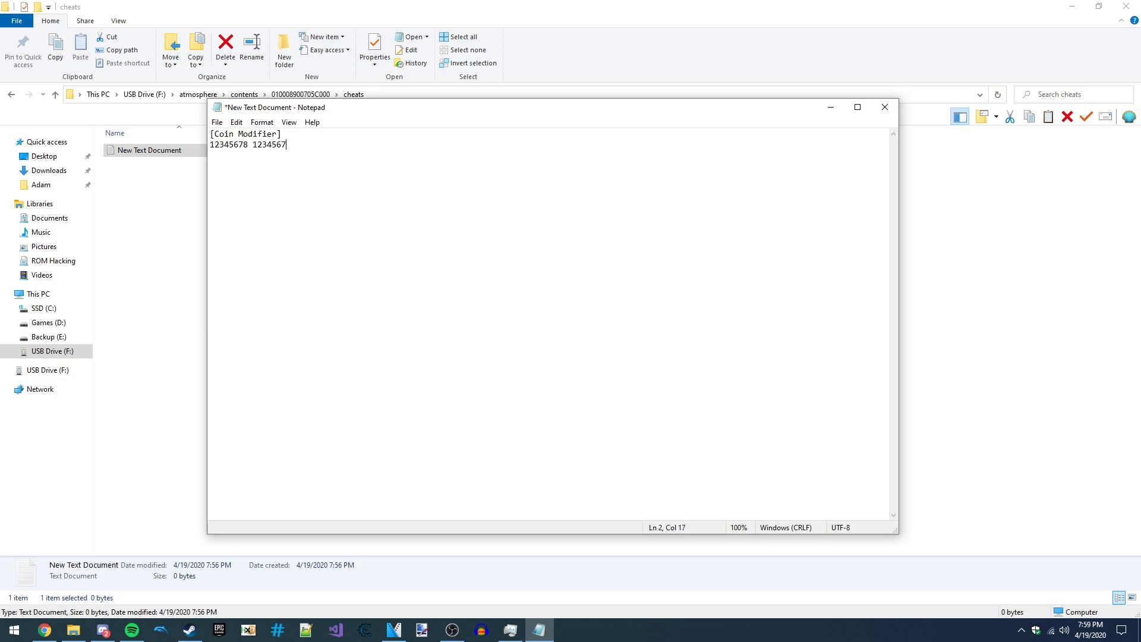
pyautogui.press('Return')
# - Duplicate the Coin Modifier block into three blank-line-separated entries
pyautogui.moveTo(209, 132); pyautogui.dragTo(236, 173)
pyautogui.hotkey('ctrl', 'c')
pyautogui.click(237, 196)
pyautogui.hotkey('ctrl', 'v')
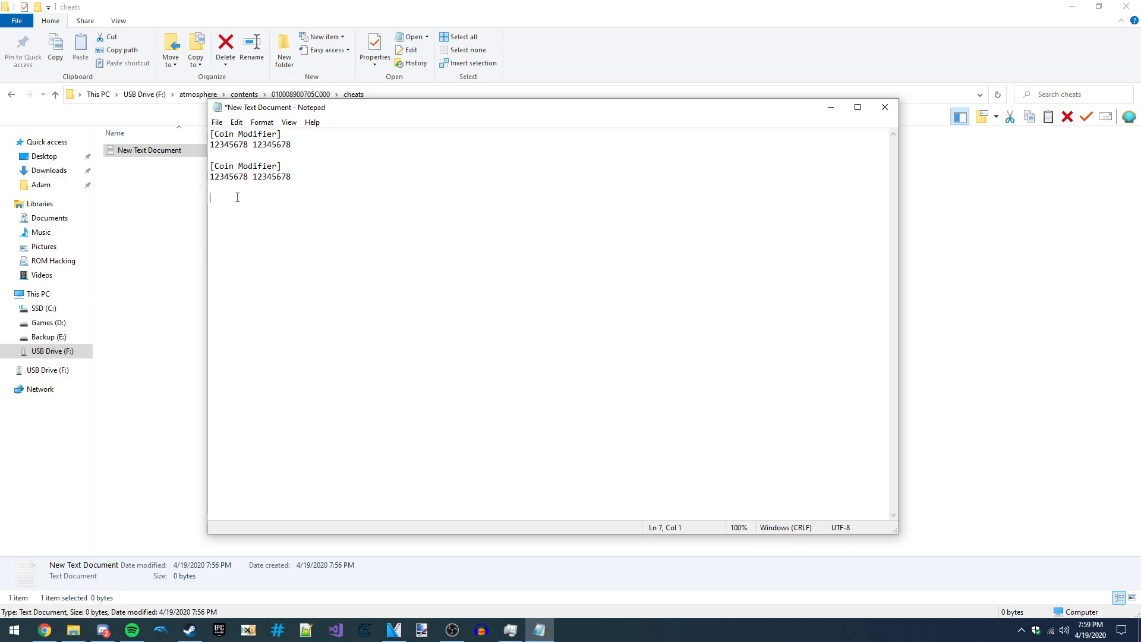
pyautogui.hotkey('ctrl', 'v')
pyautogui.click(245, 189)
pyautogui.press('BackSpace')
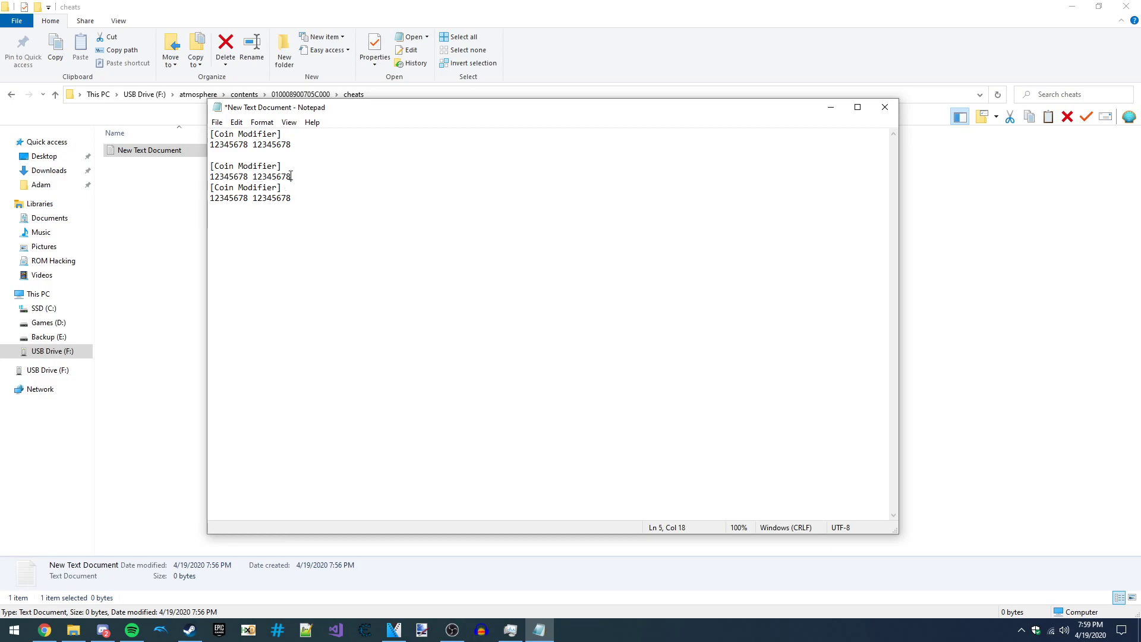
pyautogui.press('Return')
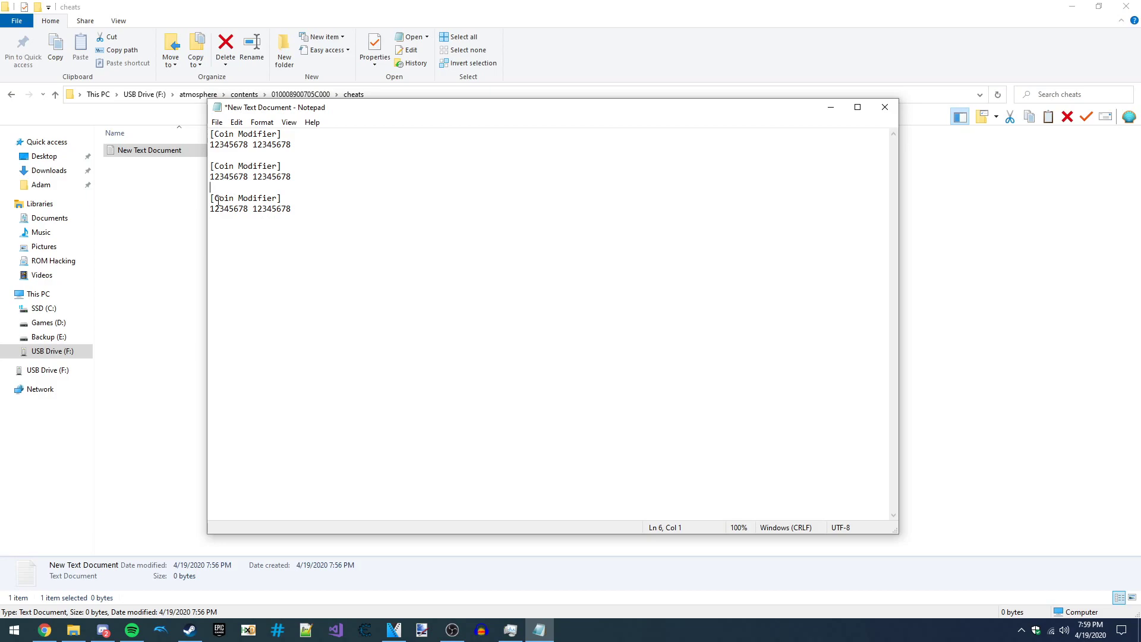
# - Save the cheat file and close Notepad
pyautogui.click(315, 246)
pyautogui.click(217, 122)
pyautogui.click(236, 174)
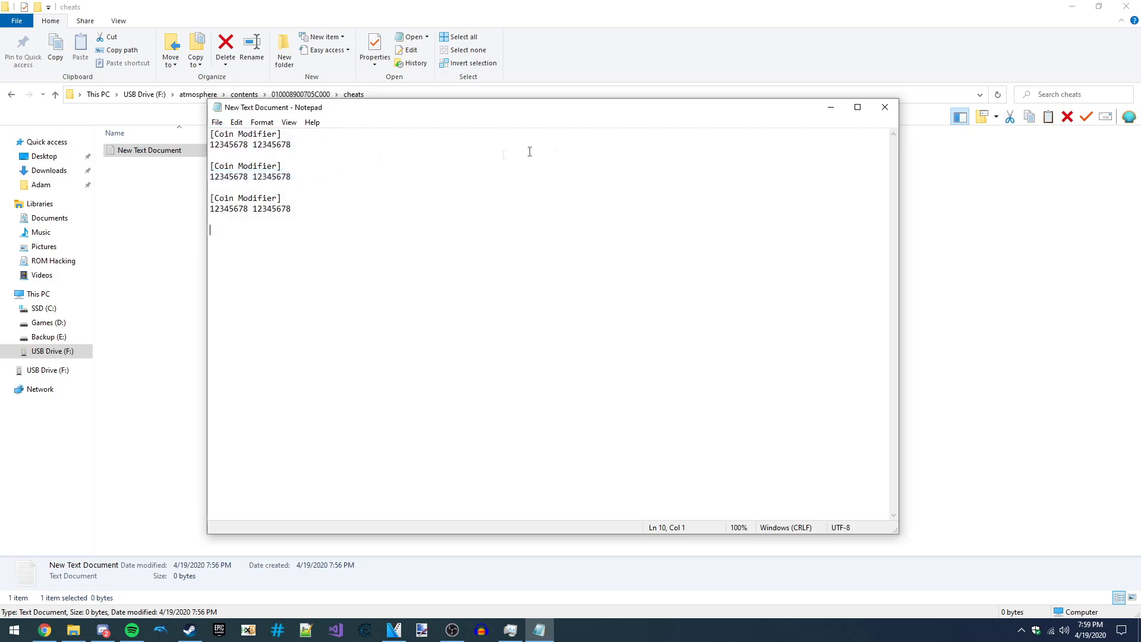
pyautogui.click(884, 107)
pyautogui.click(186, 150)
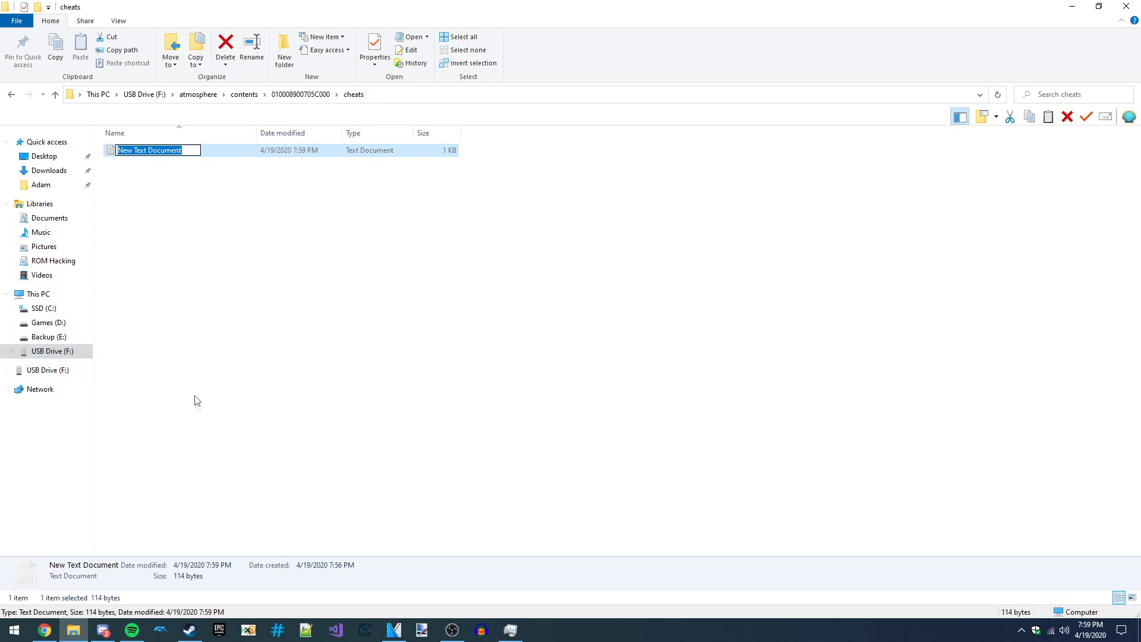
# - Permanently delete the existing system_settings file from the atmosphere folder
pyautogui.click(78, 352)
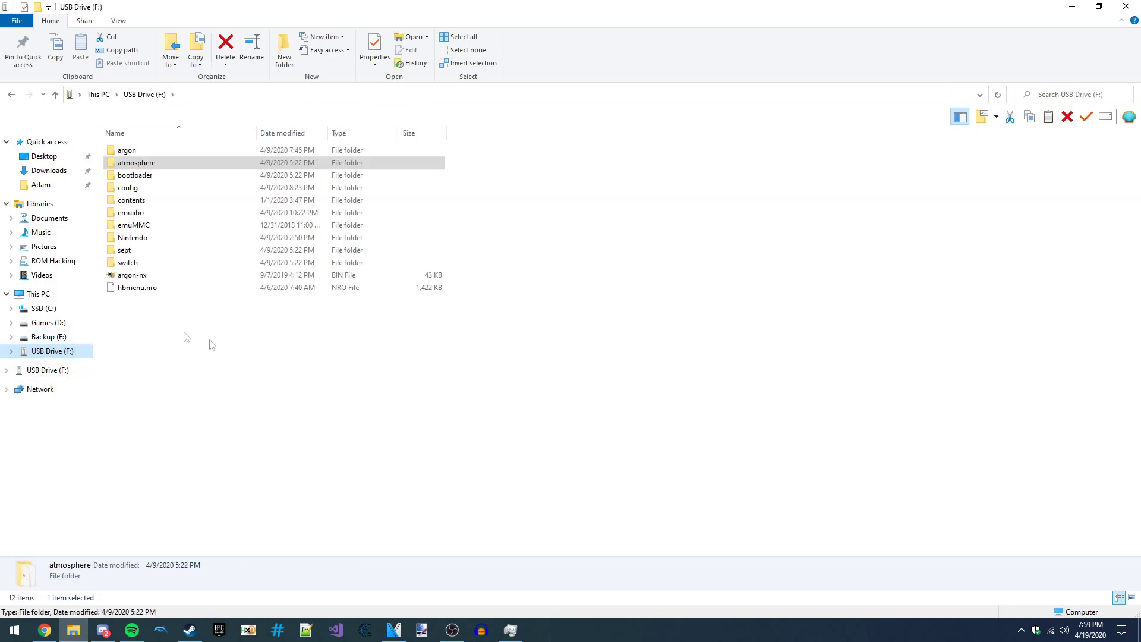
pyautogui.doubleClick(201, 162)
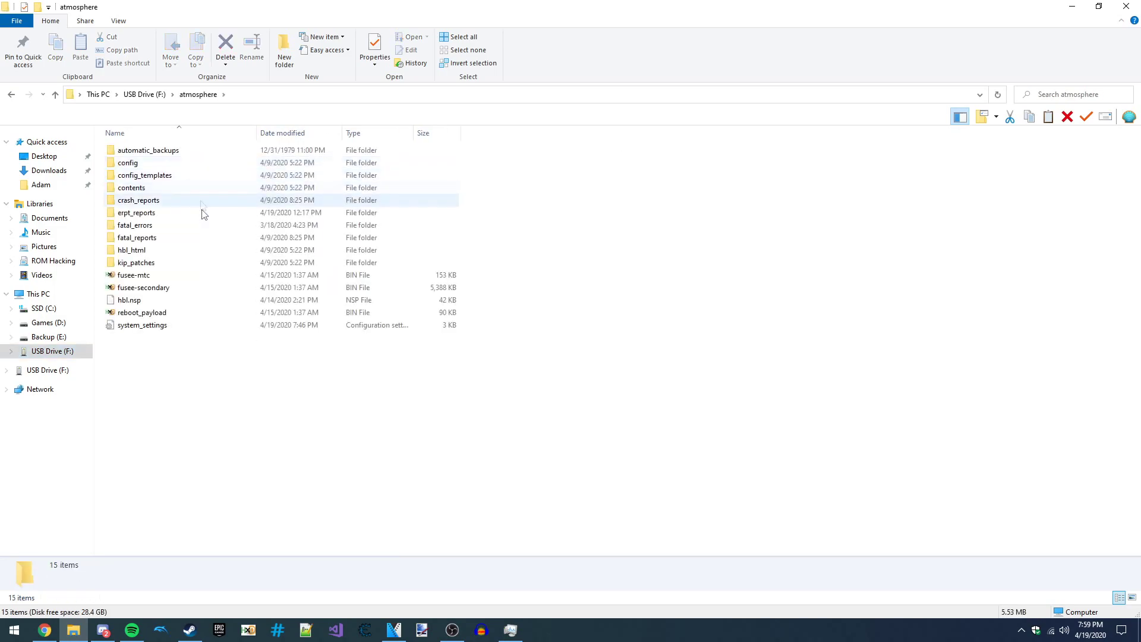
pyautogui.click(181, 328)
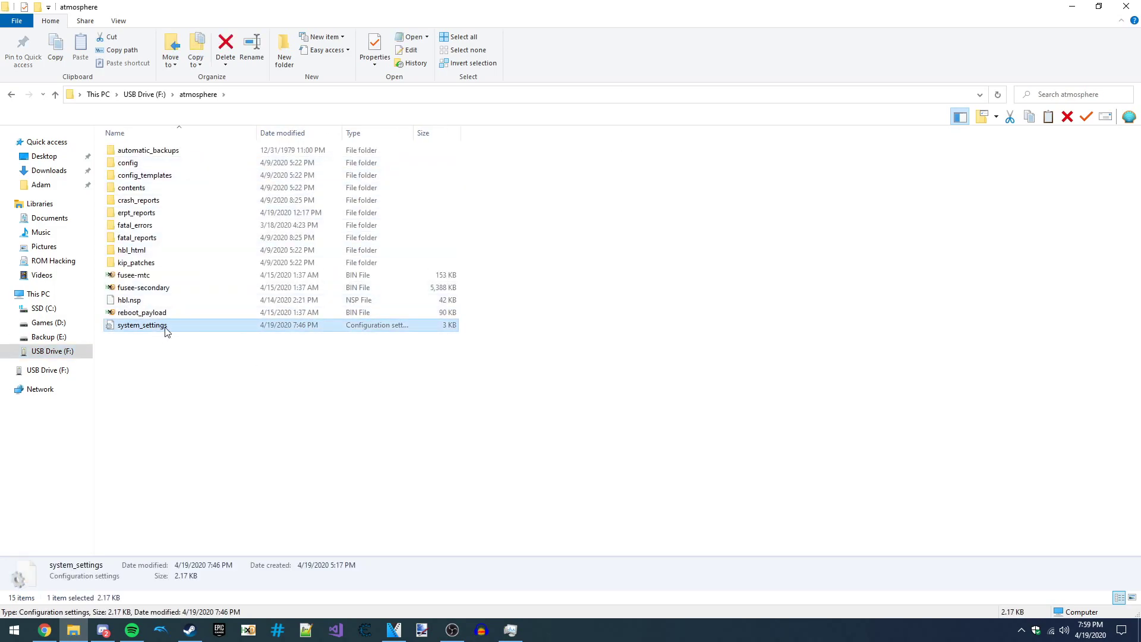
pyautogui.doubleClick(164, 177)
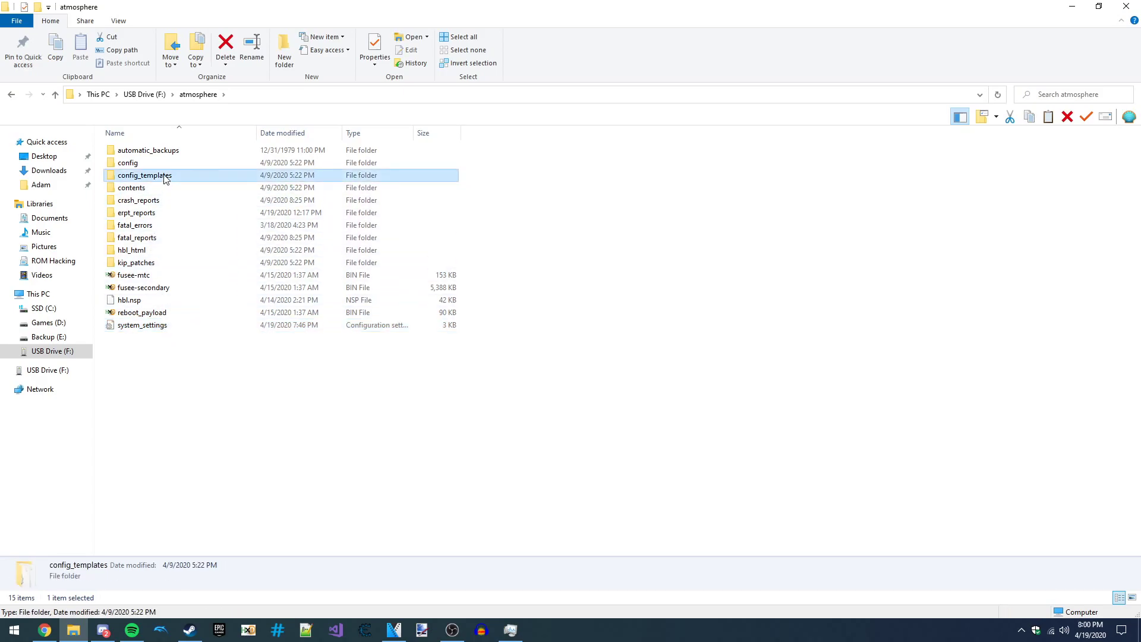
pyautogui.click(207, 94)
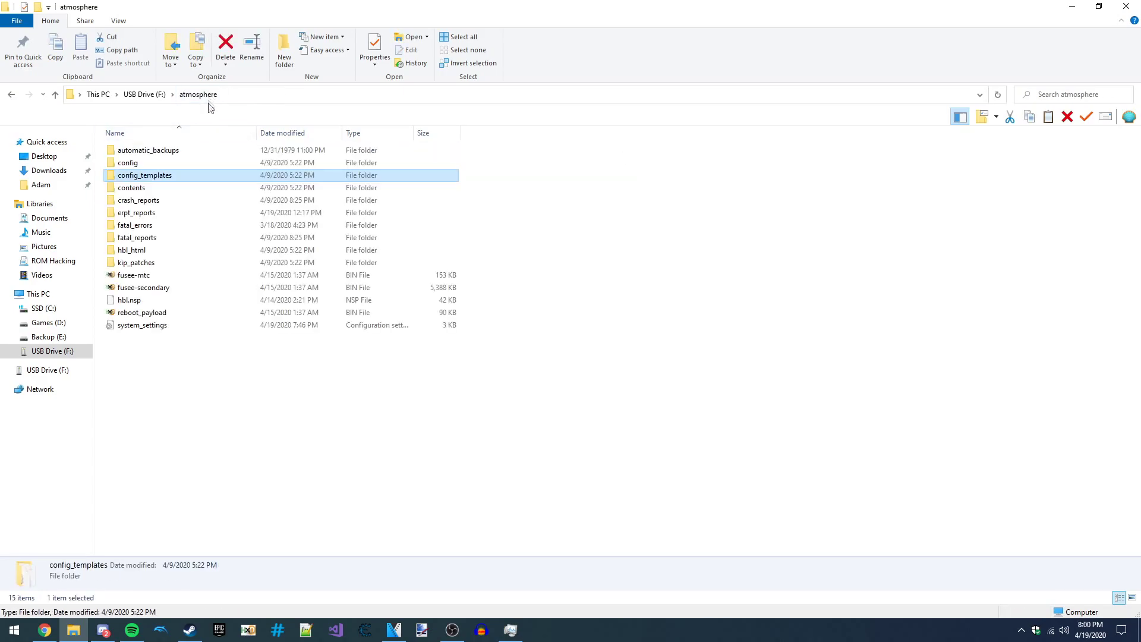
pyautogui.click(157, 327)
pyautogui.press('Delete')
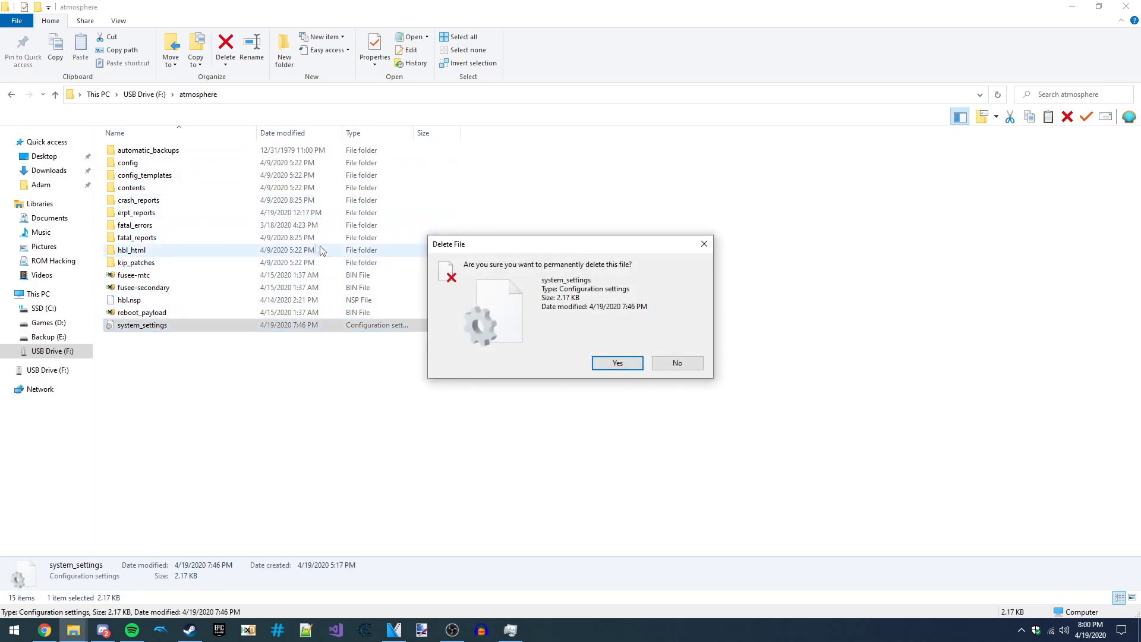
pyautogui.press('Return')
# - Copy system_settings from config_templates into atmosphere and select it
pyautogui.doubleClick(175, 177)
pyautogui.click(174, 165)
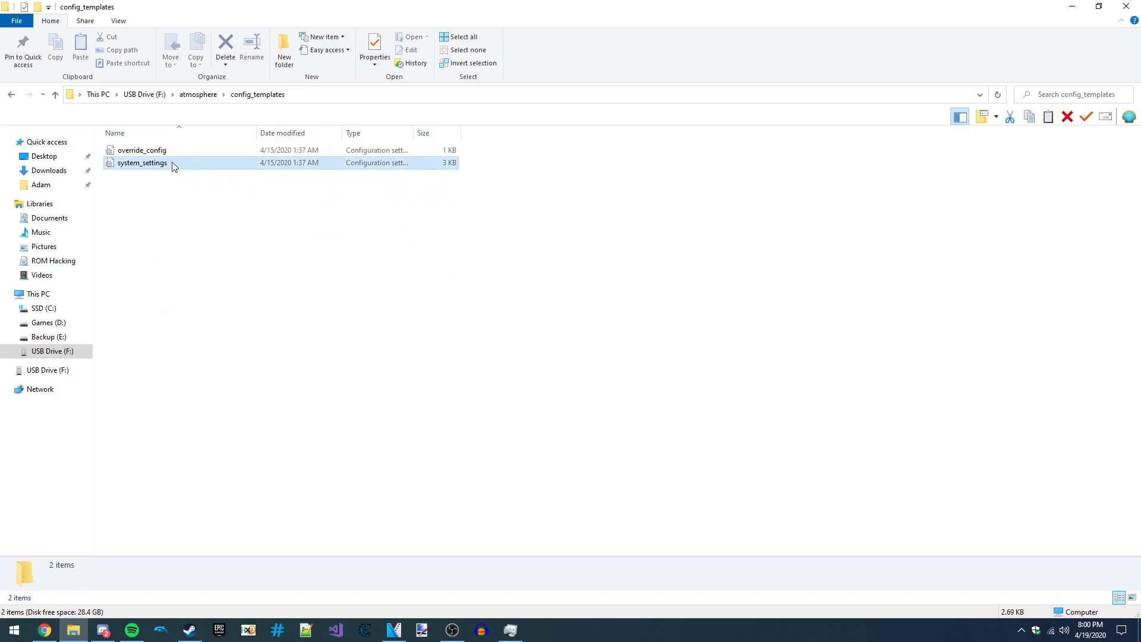
pyautogui.click(199, 95)
pyautogui.click(196, 403)
pyautogui.hotkey('ctrl', 'z')
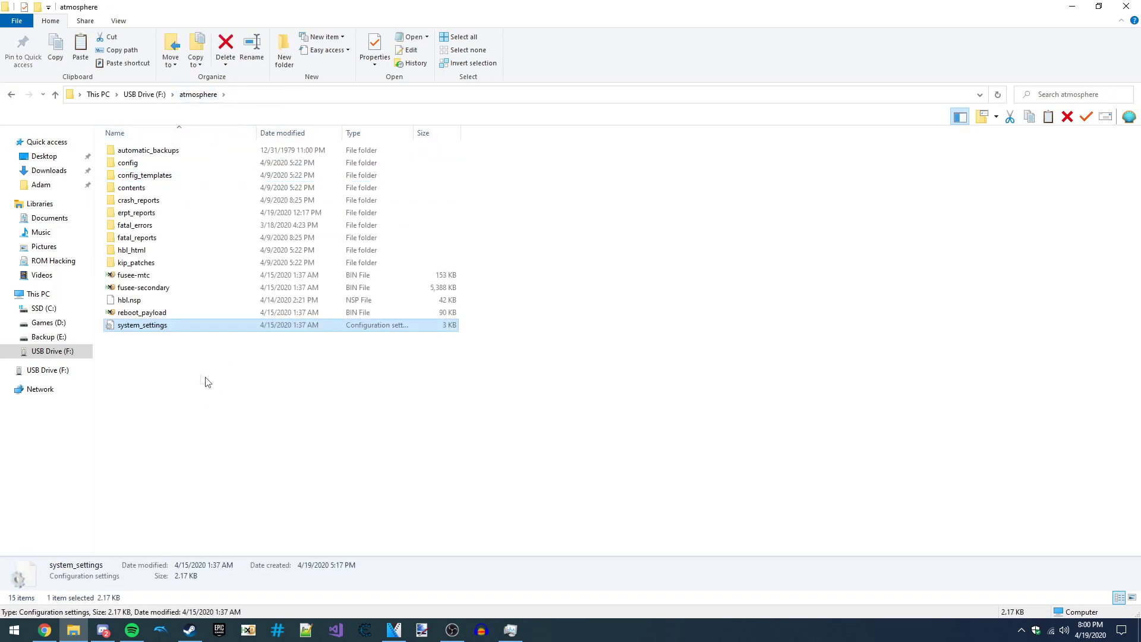
pyautogui.keyDown('ctrl'); pyautogui.click(154, 328); pyautogui.keyUp('ctrl')
pyautogui.click(156, 329)
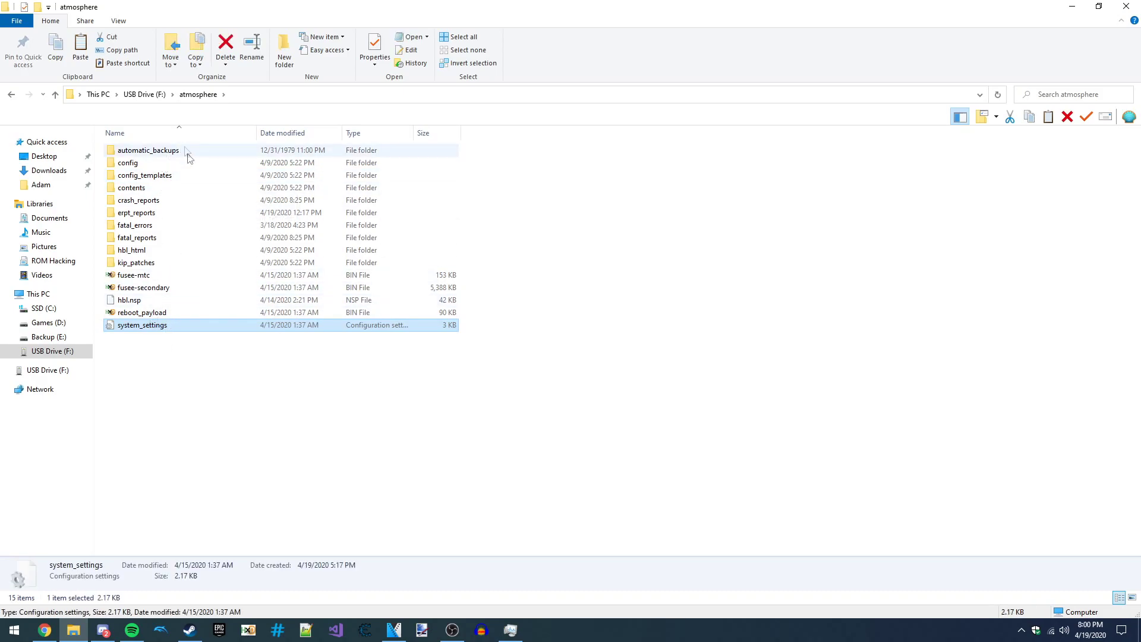
# - Open system_settings in Notepad and change the dmnt_cheats_enabled_by_default value from 1 to 0
pyautogui.doubleClick(159, 328)
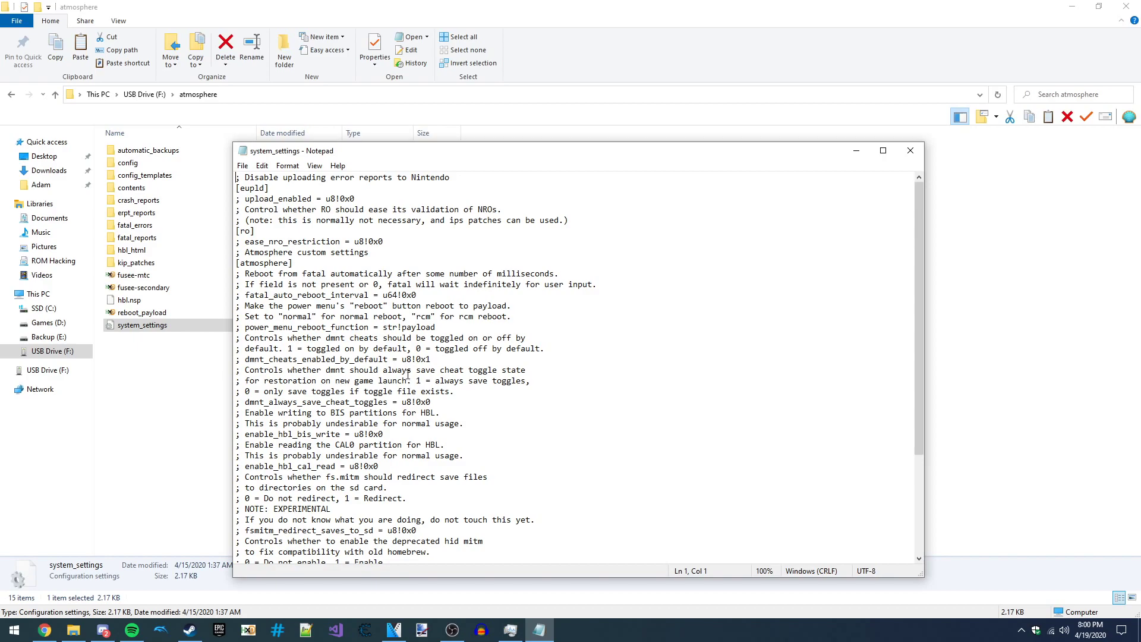
pyautogui.moveTo(440, 359); pyautogui.dragTo(246, 361)
pyautogui.click(434, 361)
pyautogui.moveTo(432, 359); pyautogui.dragTo(427, 359)
pyautogui.write('0')
pyautogui.hotkey('ctrl', 's')
# - Remove the comment marker from line 18 so the u8!0x0 setting is active, and save
pyautogui.click(245, 359)
pyautogui.press('BackSpace')
pyautogui.press('BackSpace')
pyautogui.hotkey('ctrl', 's')
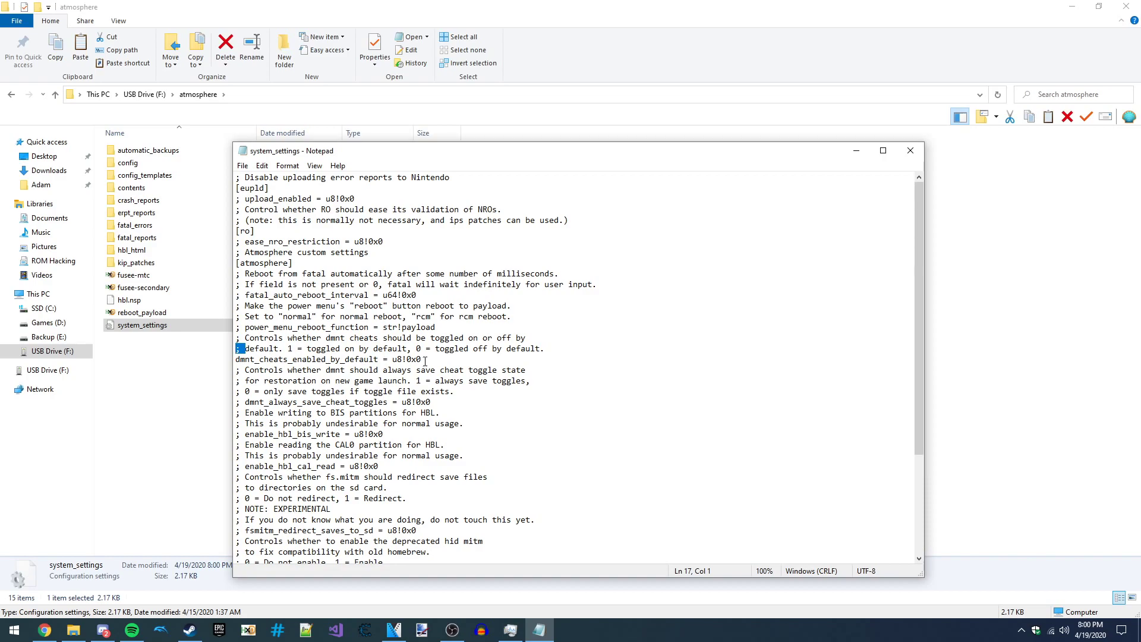
pyautogui.moveTo(422, 359); pyautogui.dragTo(251, 358)
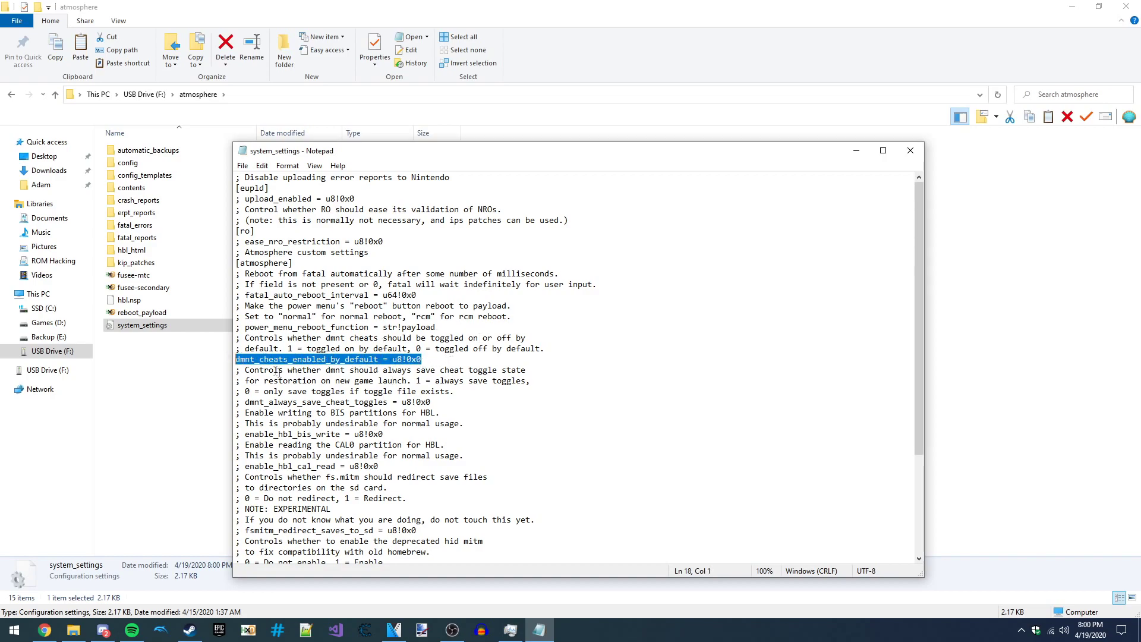
pyautogui.press('Left')
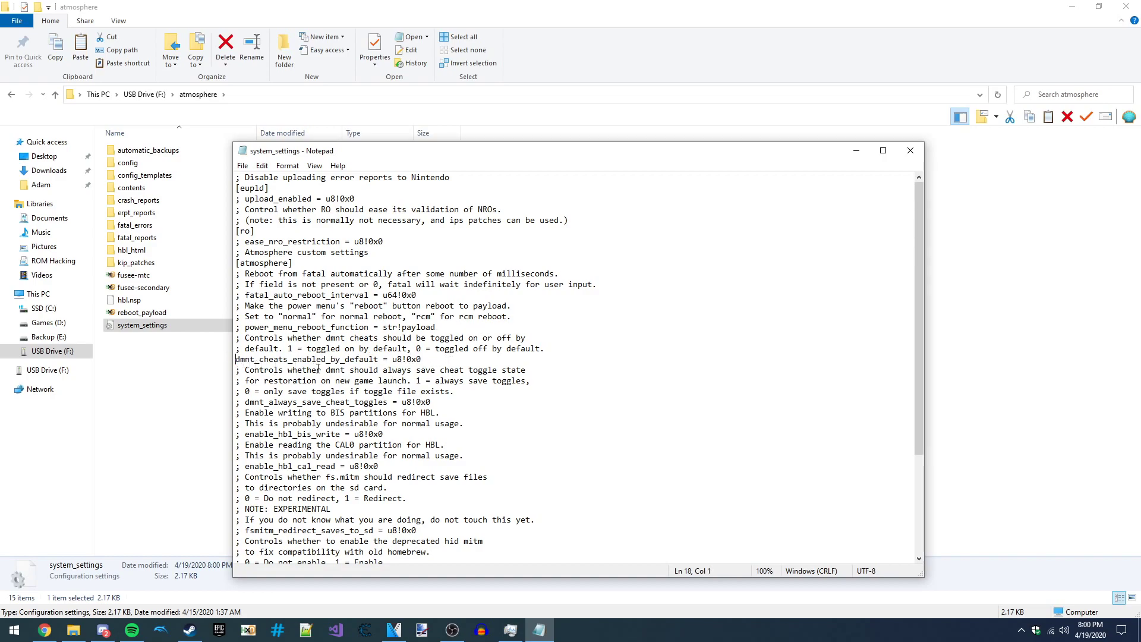
pyautogui.write(';')
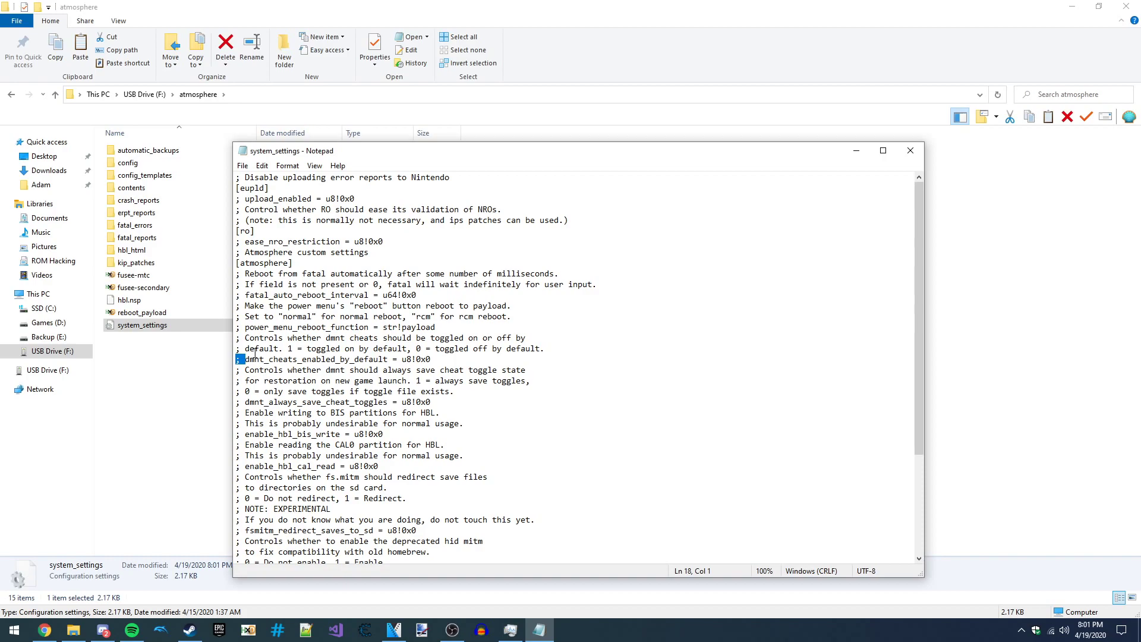
pyautogui.press('Delete')
pyautogui.hotkey('ctrl', 's')
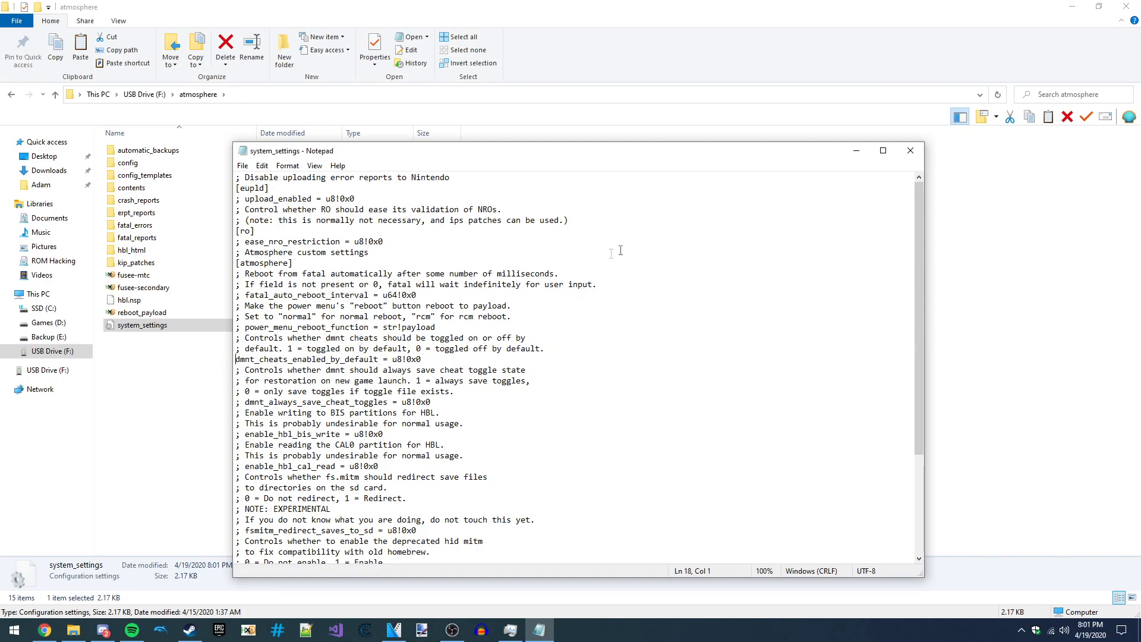
pyautogui.click(910, 151)
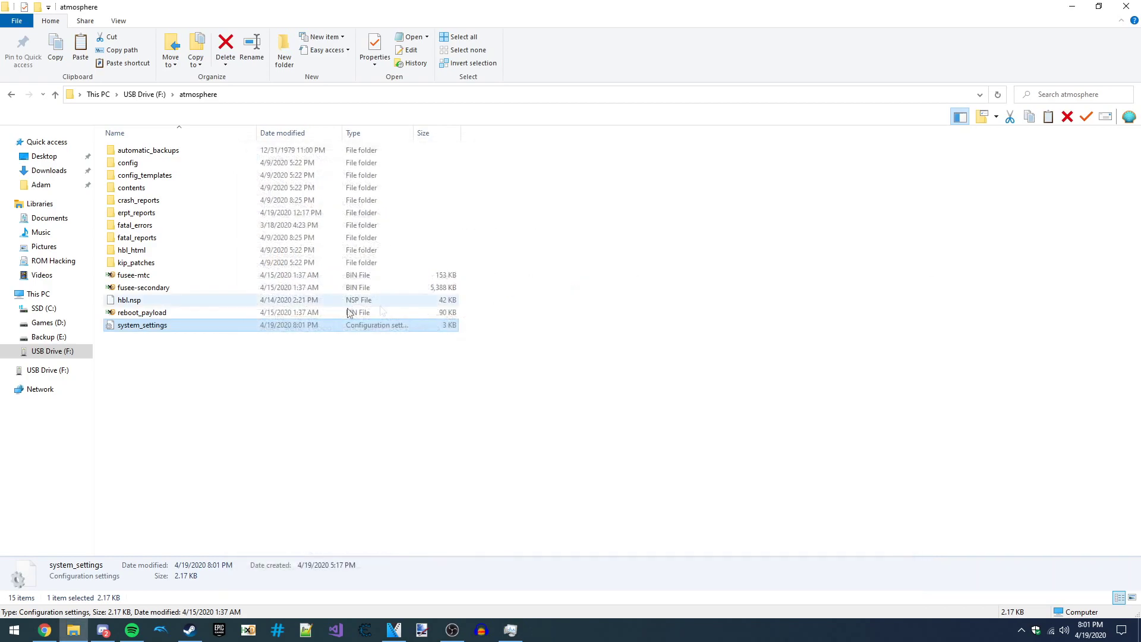
pyautogui.click(83, 356)
pyautogui.moveTo(273, 315); pyautogui.dragTo(249, 318)
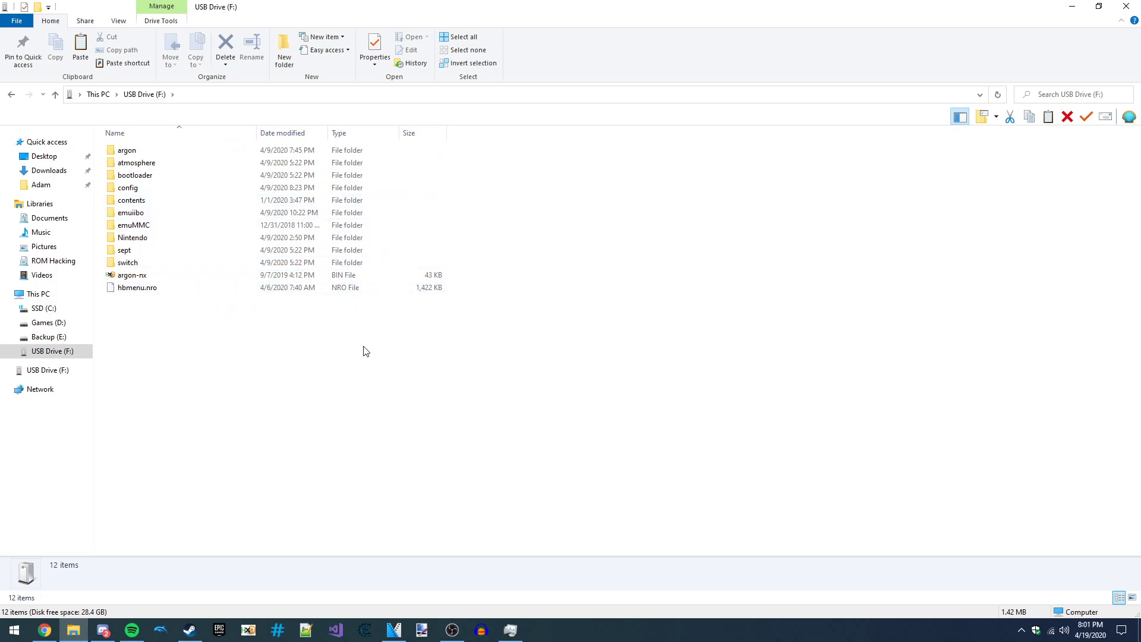
pyautogui.doubleClick(170, 164)
pyautogui.doubleClick(164, 187)
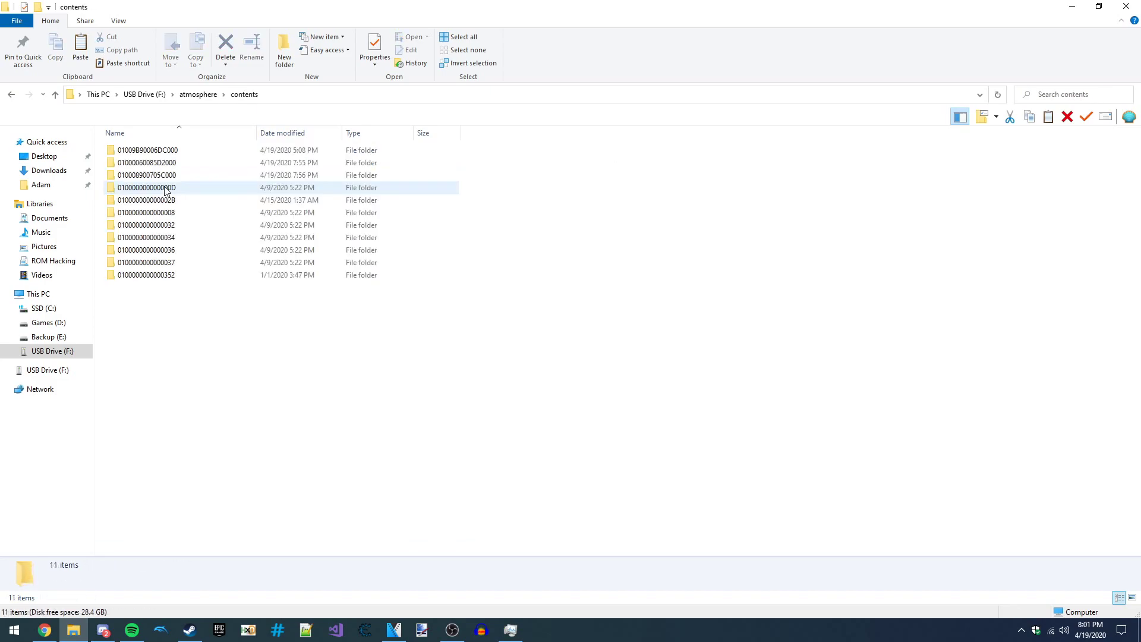
pyautogui.doubleClick(198, 163)
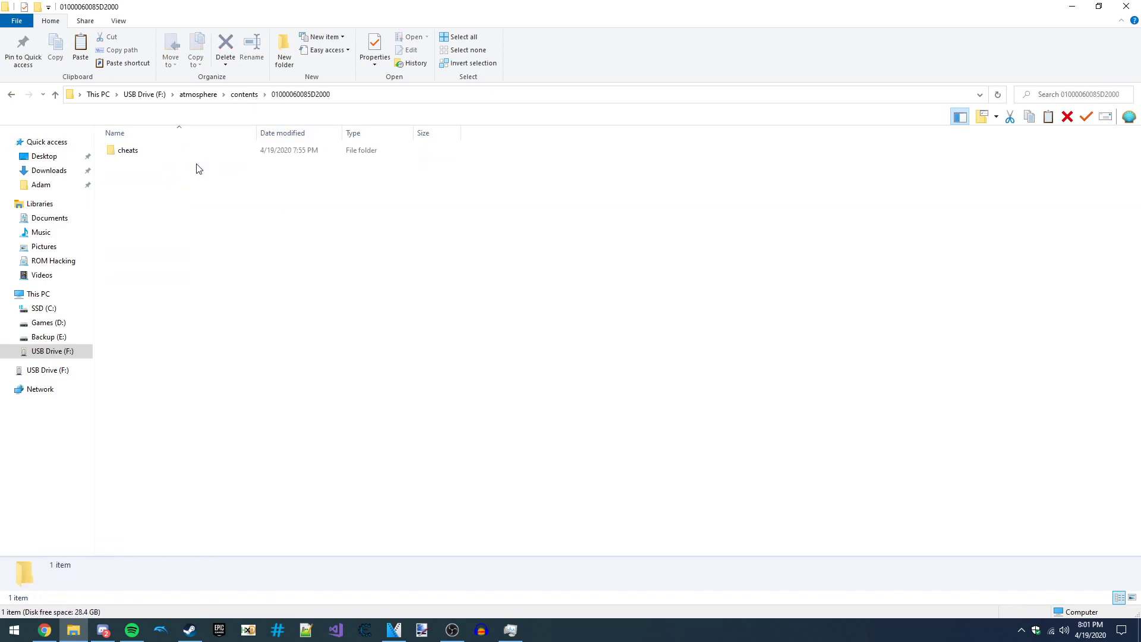
pyautogui.doubleClick(200, 156)
pyautogui.doubleClick(198, 155)
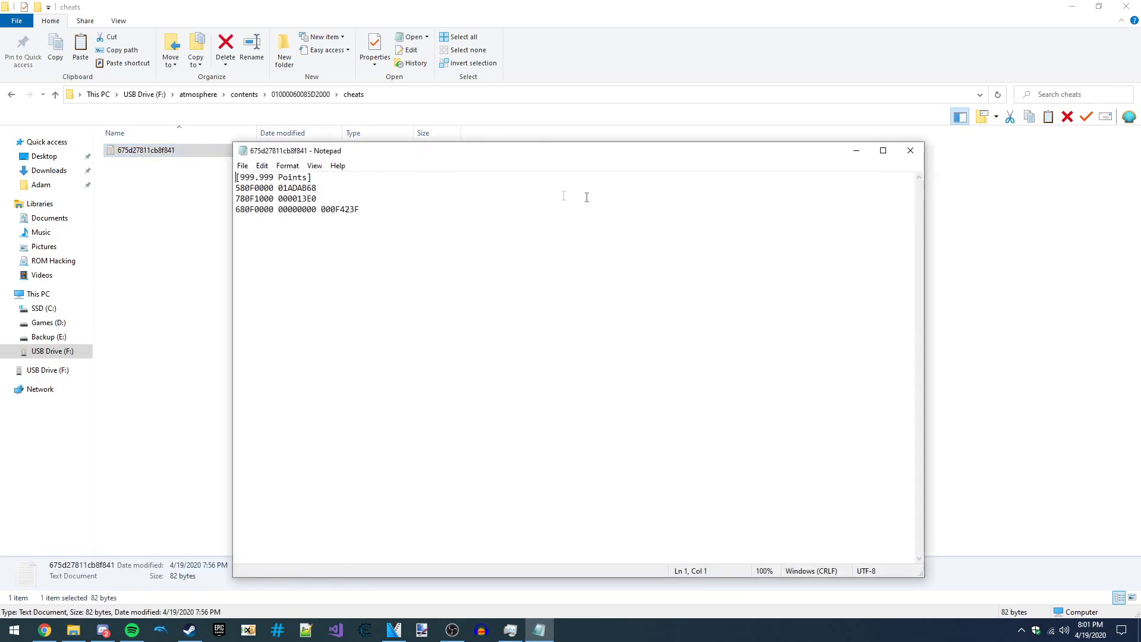
pyautogui.click(914, 148)
# - Open the 99 Coins cheat file in 01009B90006DC000\cheats and inspect its code line
pyautogui.hotkey('alt', 'Left')
pyautogui.hotkey('alt', 'Left')
pyautogui.press('Down')
pyautogui.press('Return')
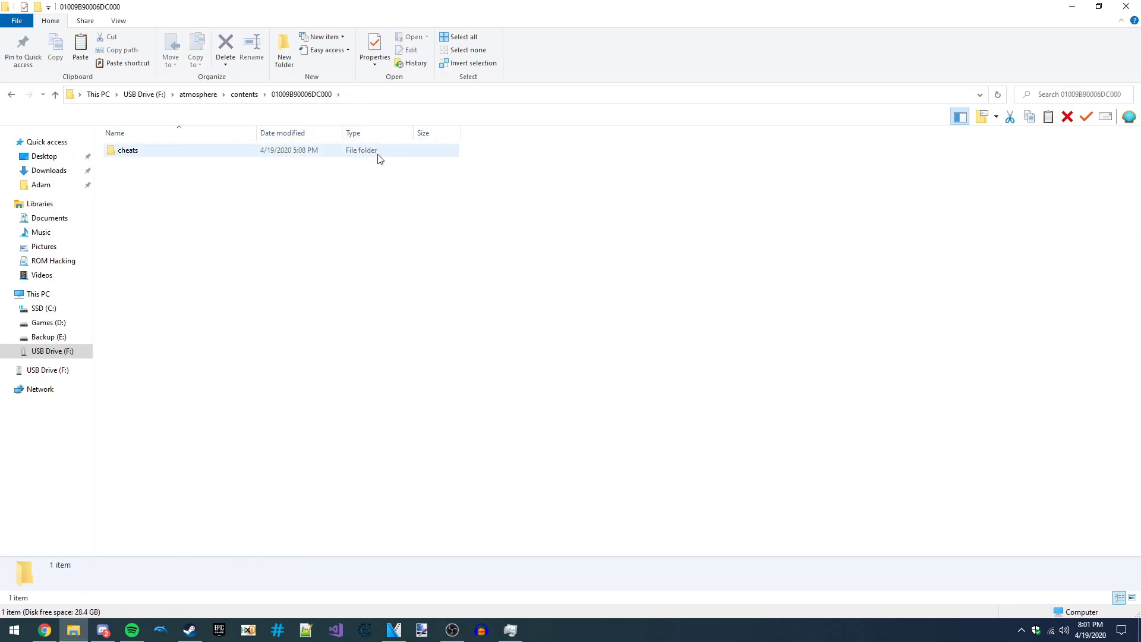
pyautogui.doubleClick(357, 156)
pyautogui.doubleClick(356, 156)
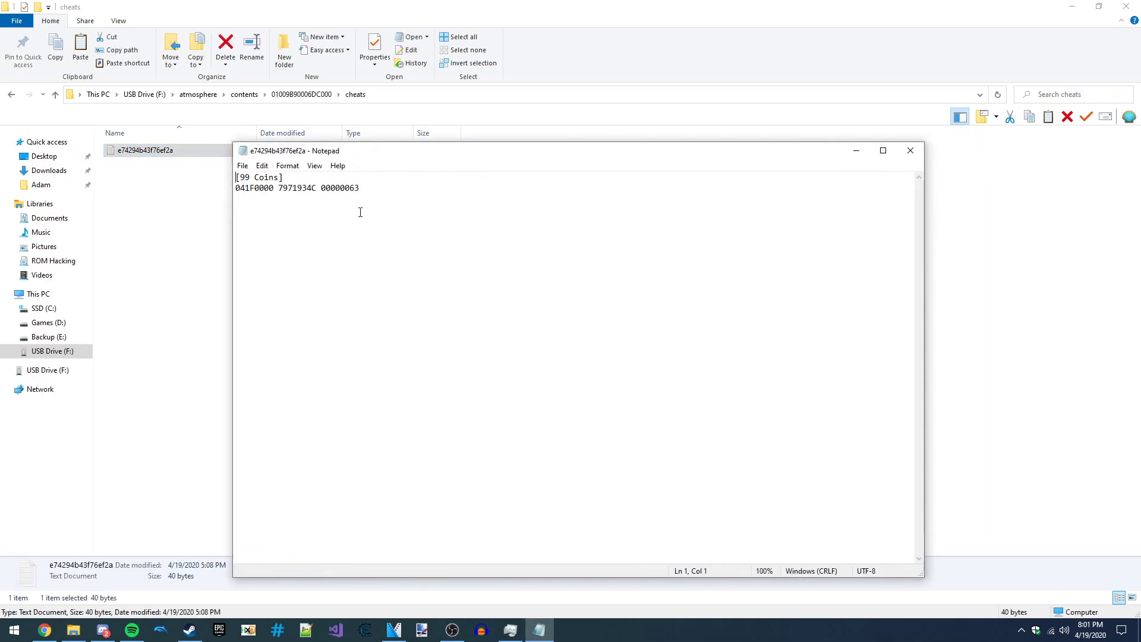
pyautogui.moveTo(237, 189); pyautogui.dragTo(357, 232)
pyautogui.click(382, 240)
pyautogui.moveTo(368, 188); pyautogui.dragTo(237, 188)
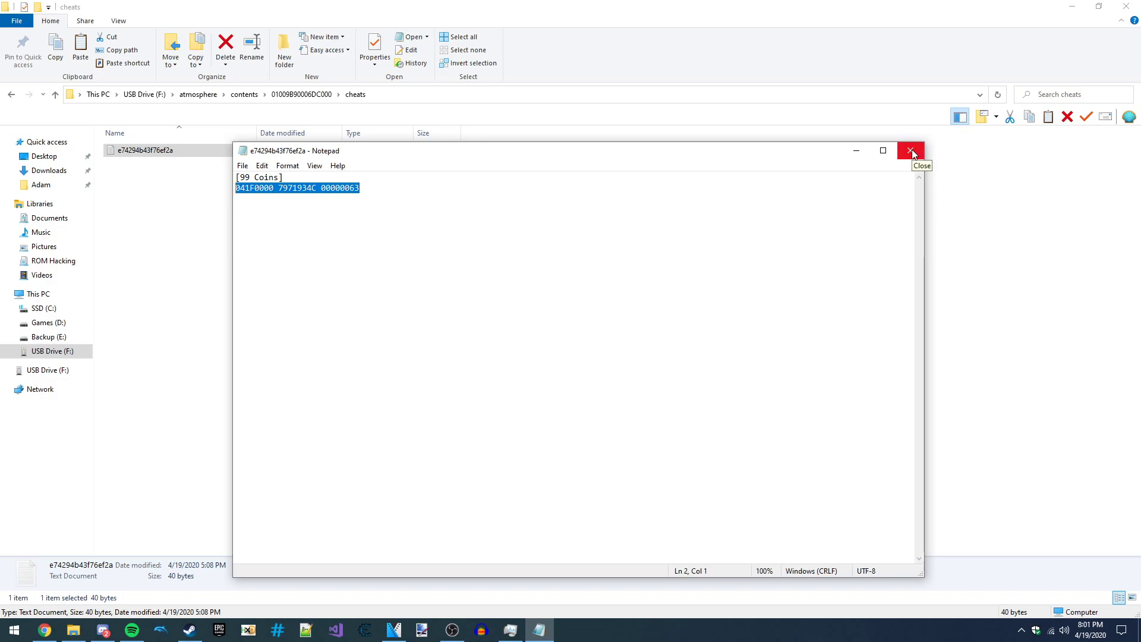
pyautogui.click(706, 301)
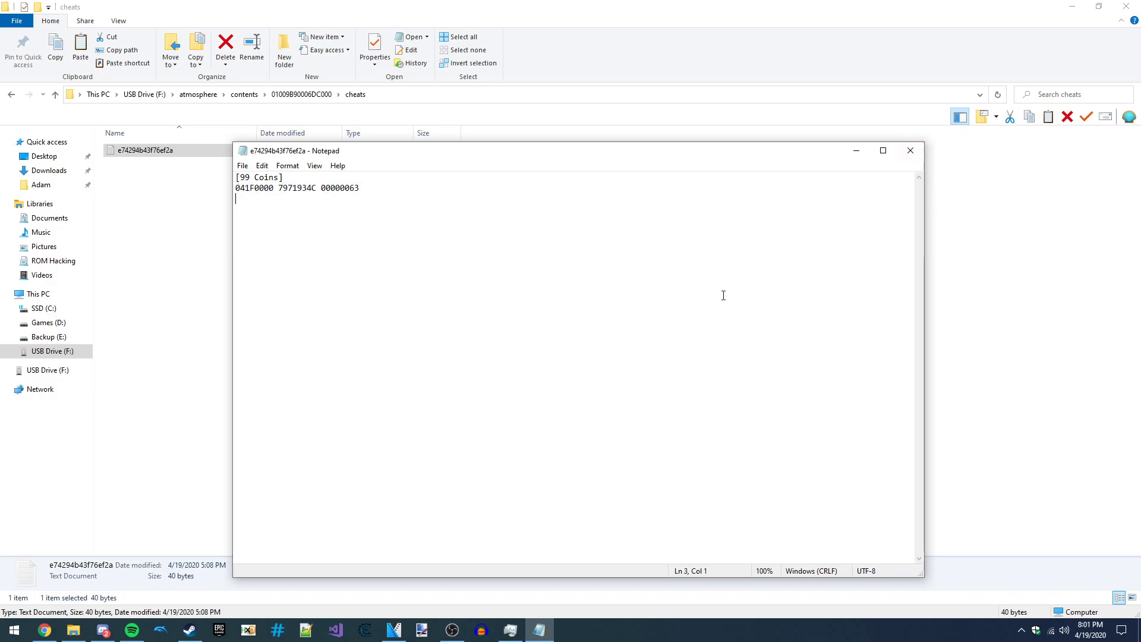